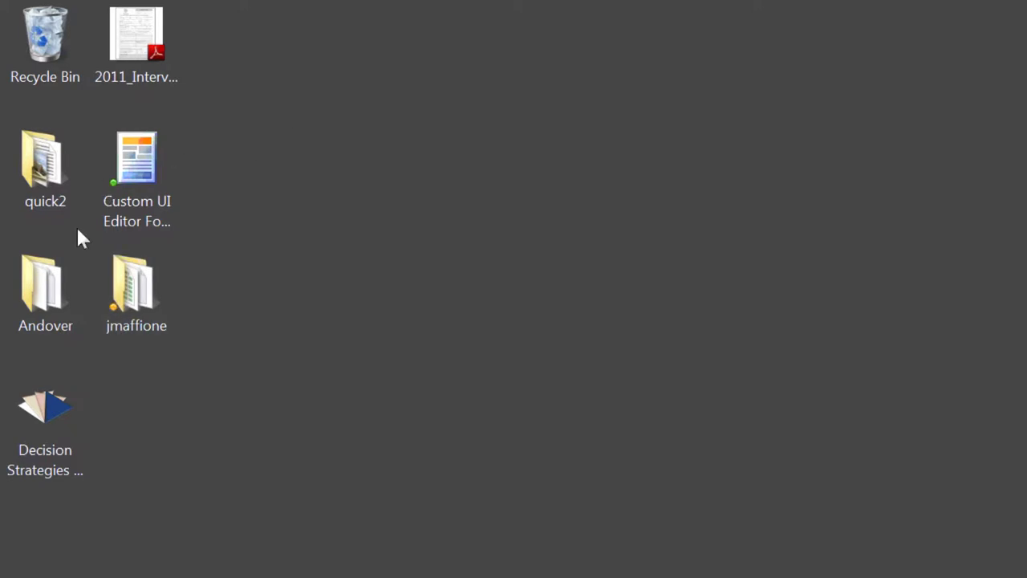
Step: Launch Decision Strategies Toolbox.exe from the desktop and agree to its legal disclaimer
key(d)
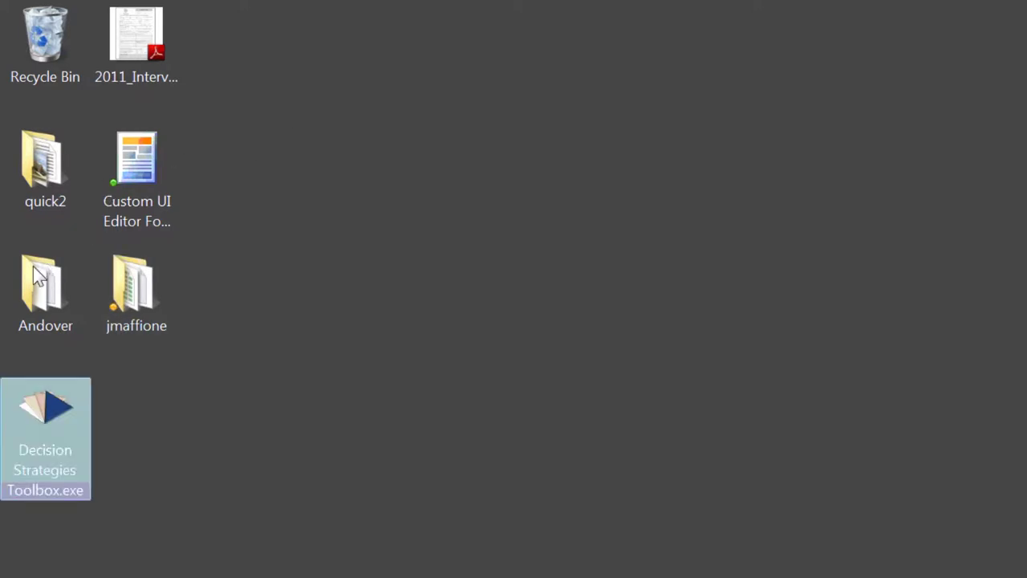
key(Return)
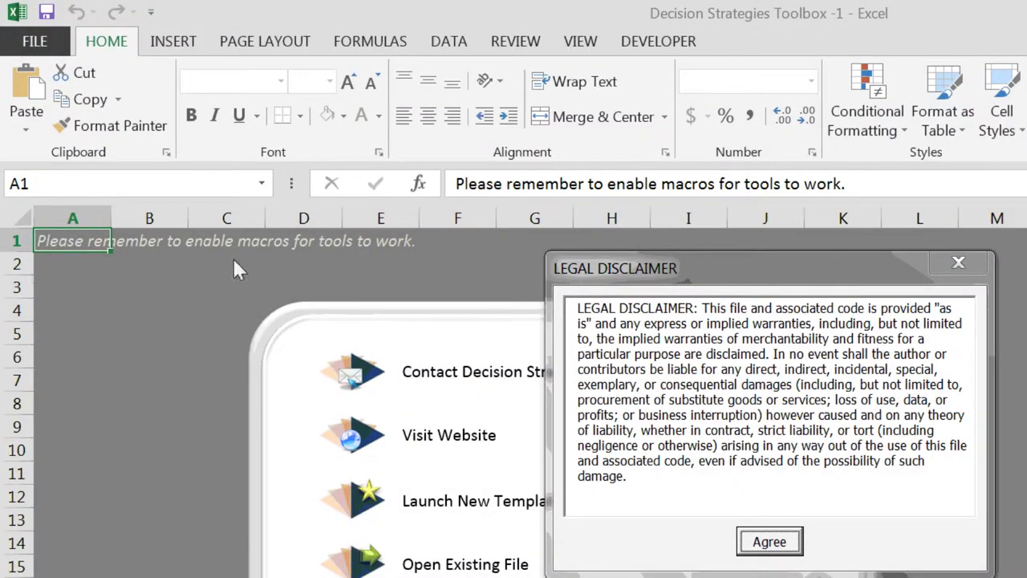
key(Return)
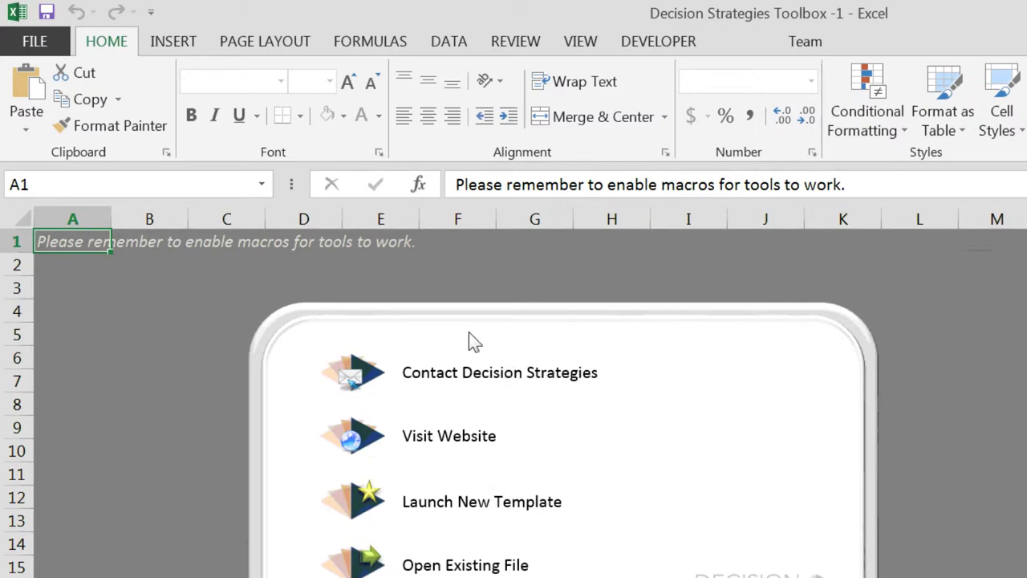
Step: Open the Decision Strategies - Multi-Attribute Assessment Tool template from Toolbox Templates and agree to its legal disclaimer
key(ctrl+o)
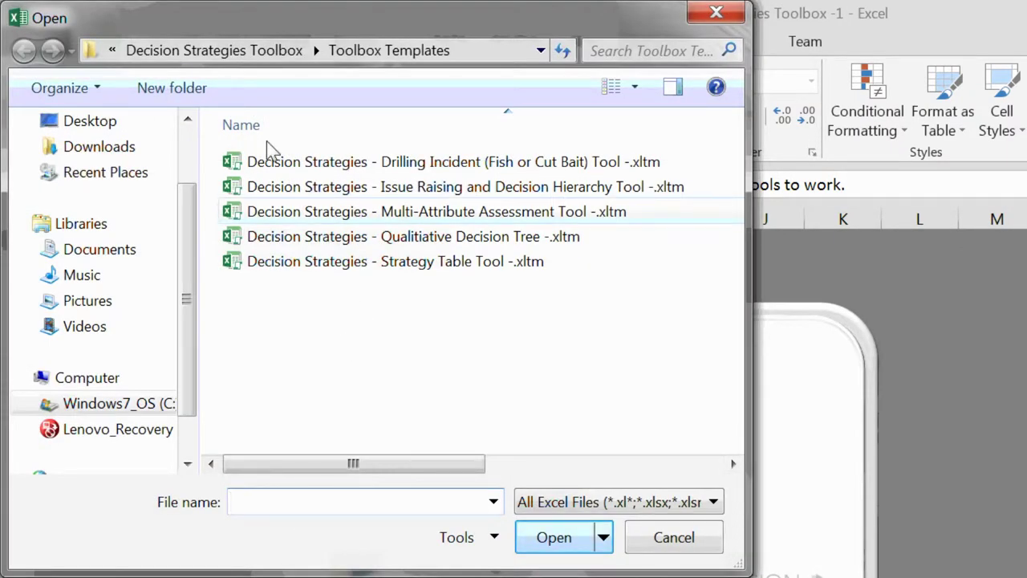
key(space)
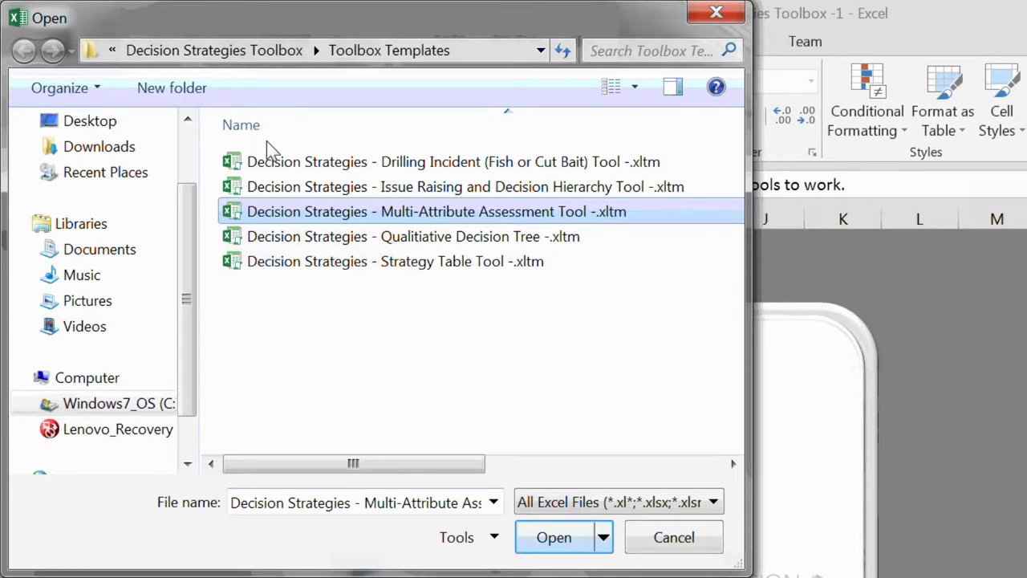
key(Return)
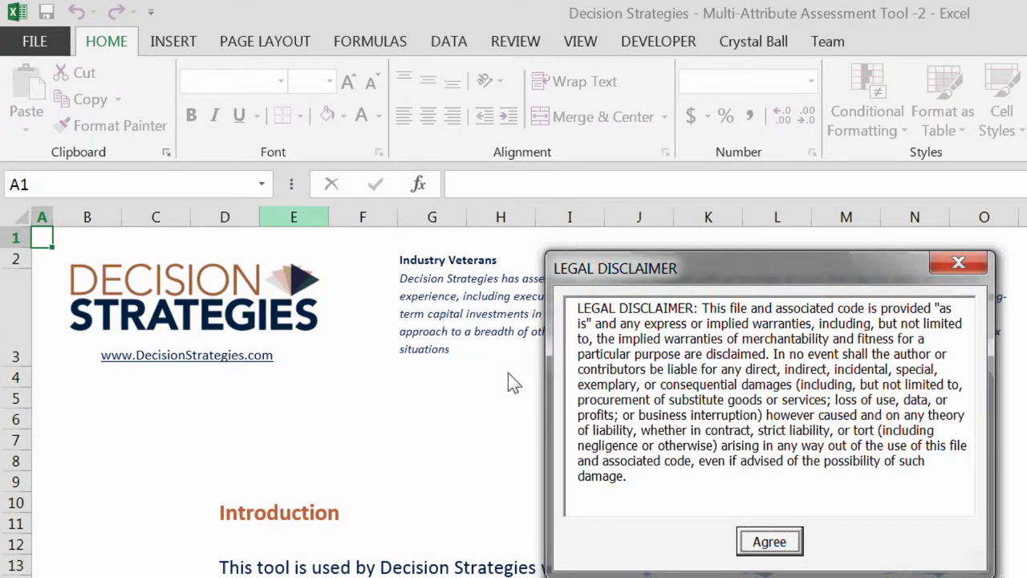
key(Return)
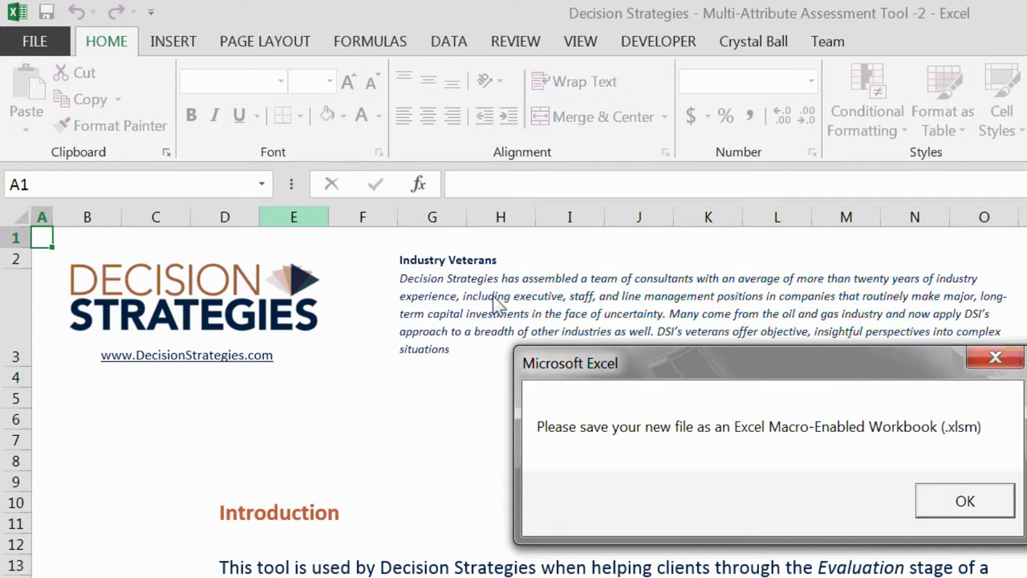
Step: Save the new file on the Desktop as the macro-enabled workbook MA Demo.xlsm
key(Return)
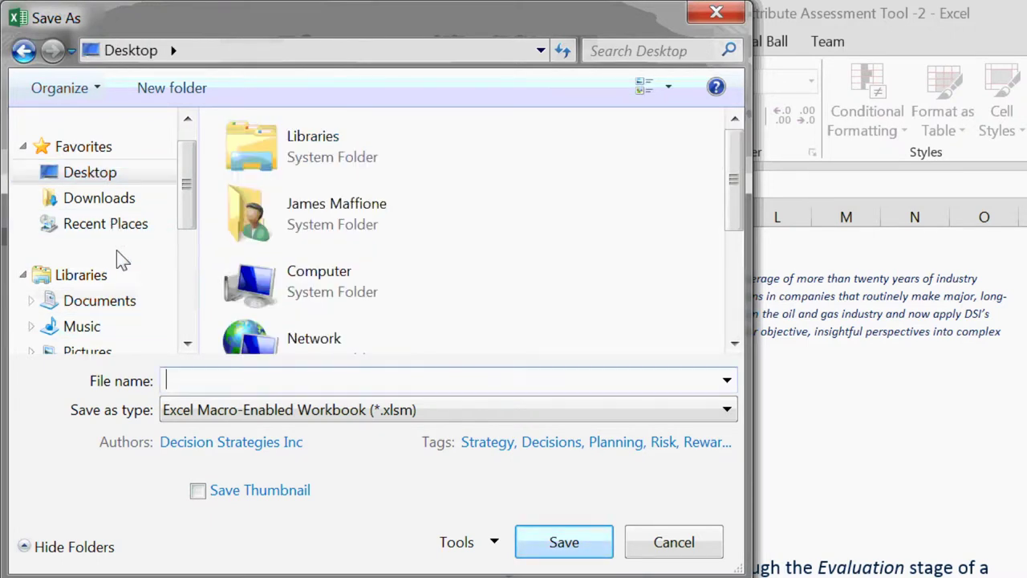
text(MA Demo.xl)
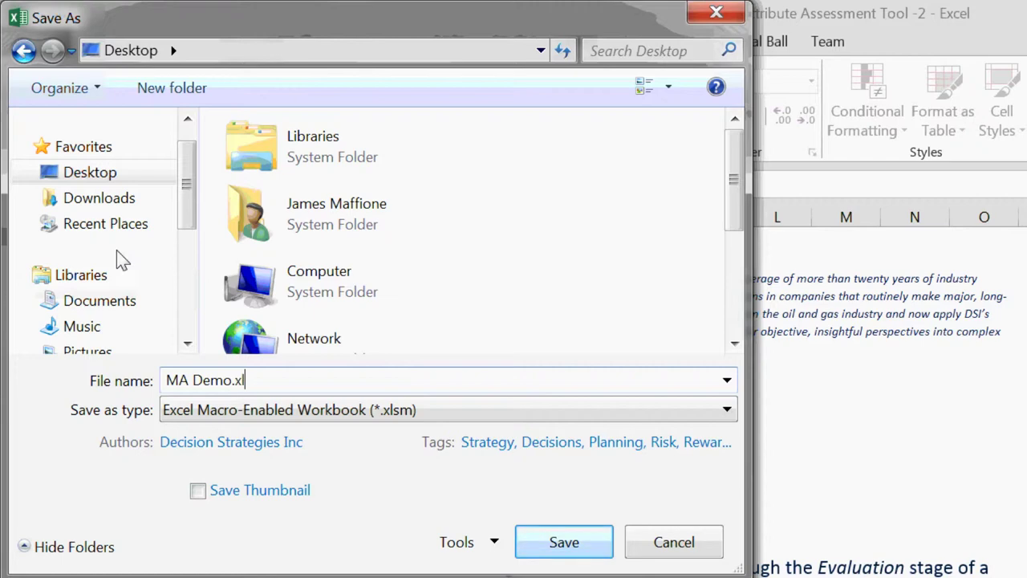
text(sm)
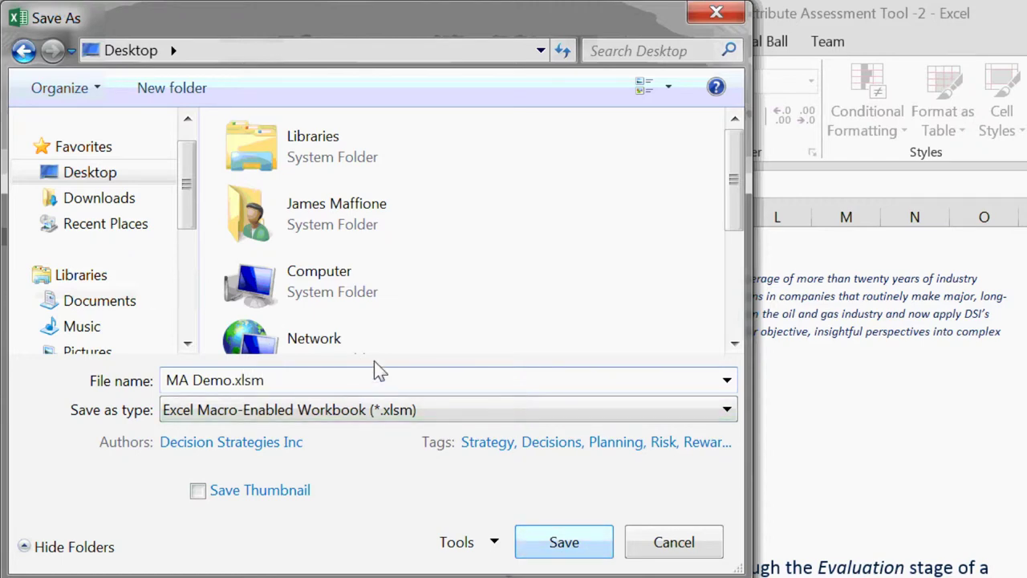
key(Return)
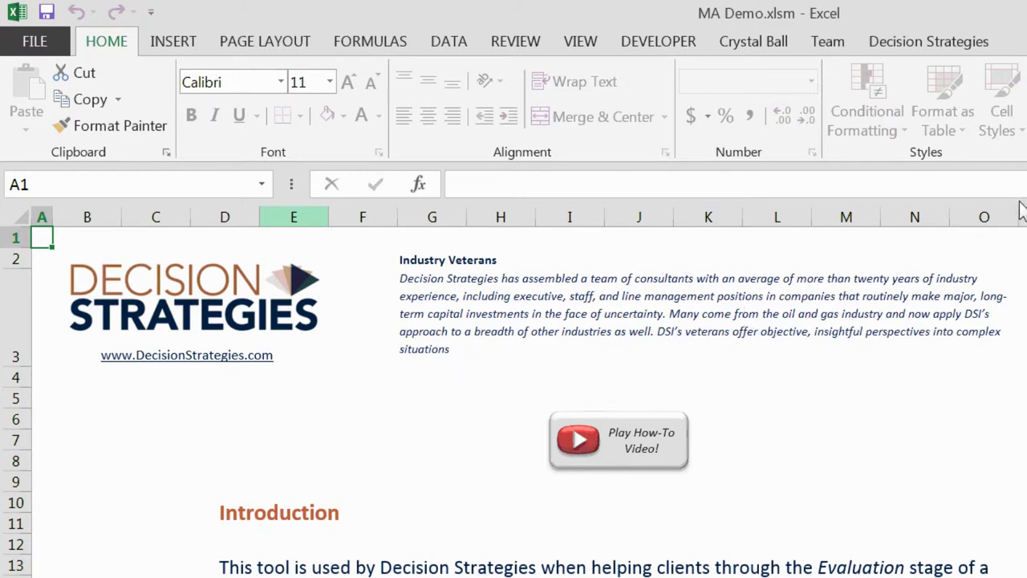
Step: Go to the Strategic Themes sheet and enter "Demo Project" as the project name
drag(1022, 211, 1024, 488)
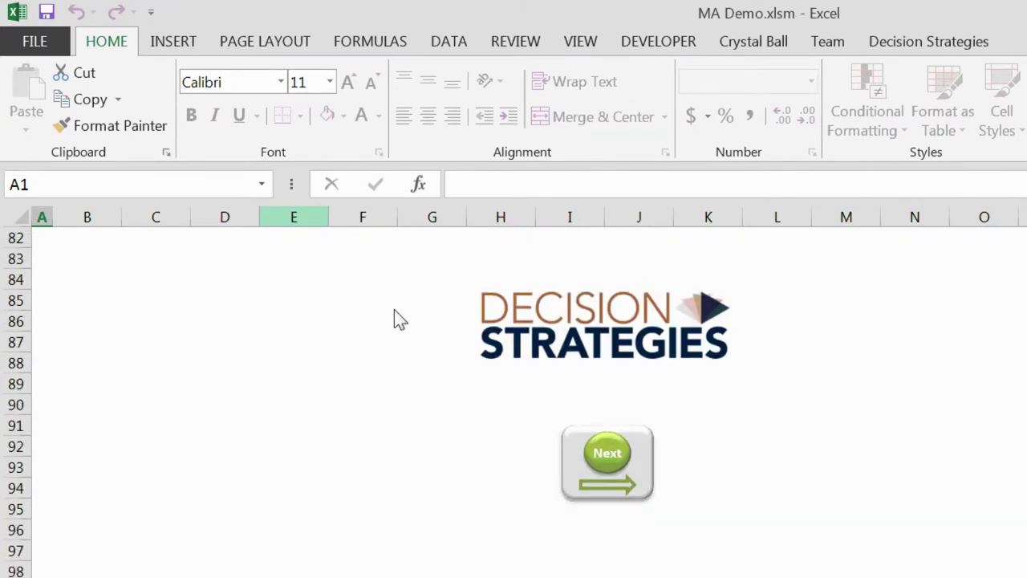
key(ctrl+Home)
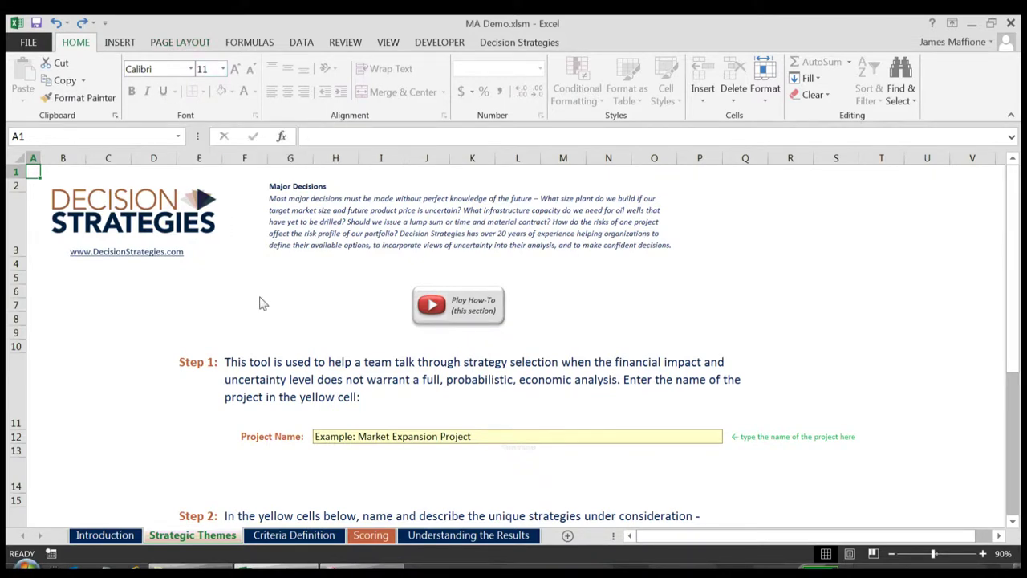
key(Tab)
text(D)
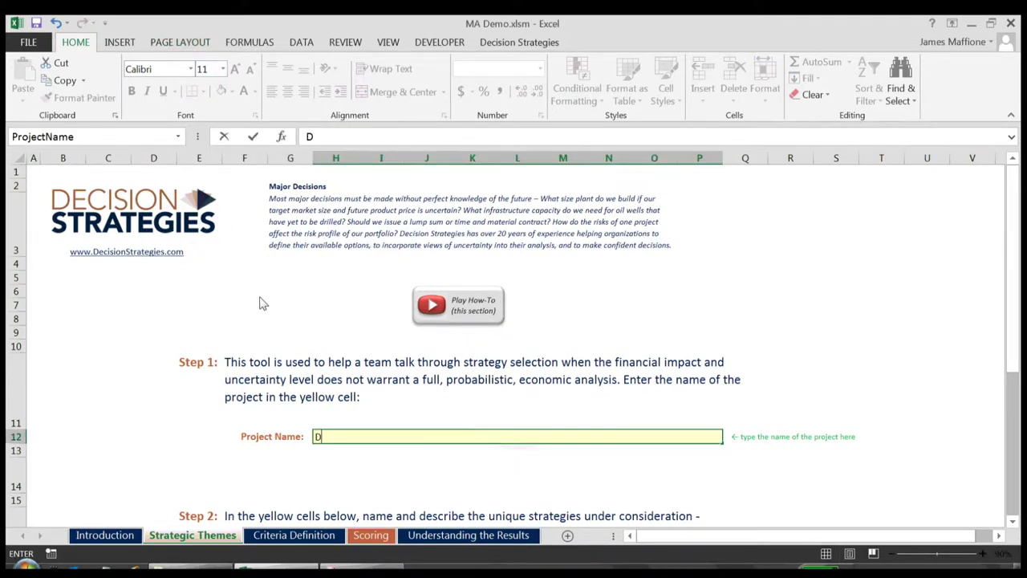
text(emo Project)
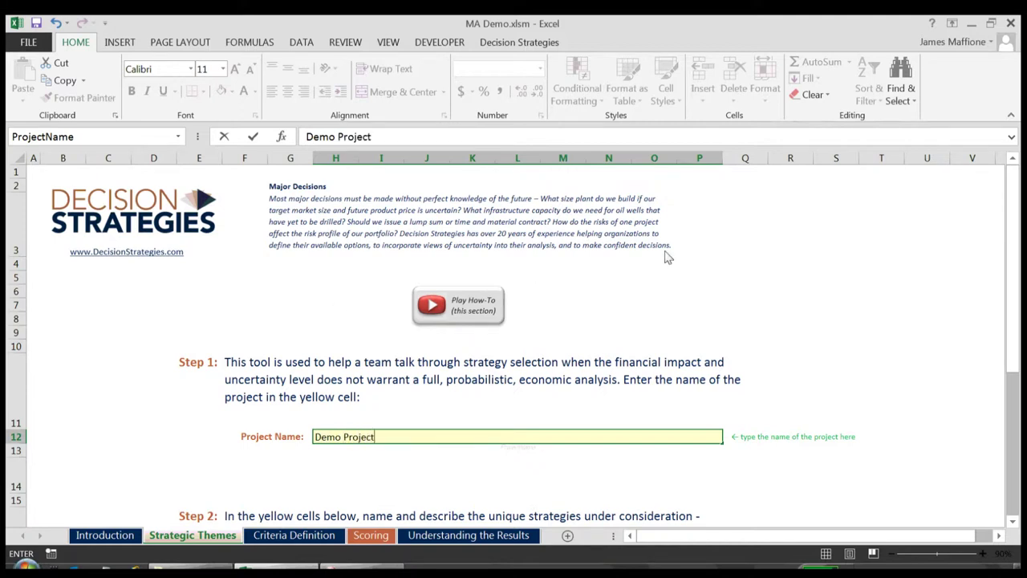
scroll(680, 184, up, 1)
scroll(679, 183, down, 4)
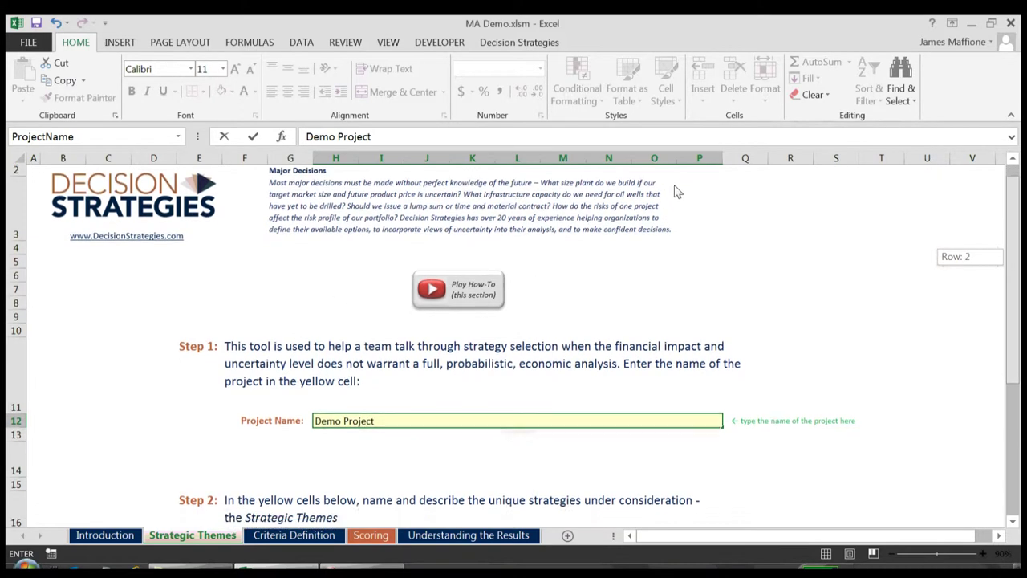
scroll(670, 261, down, 2)
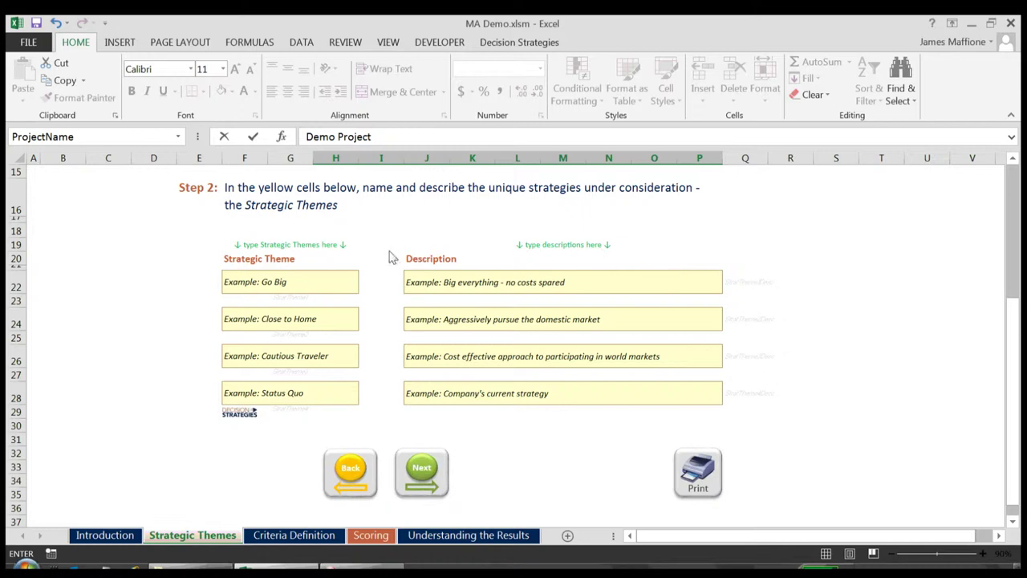
key(Return)
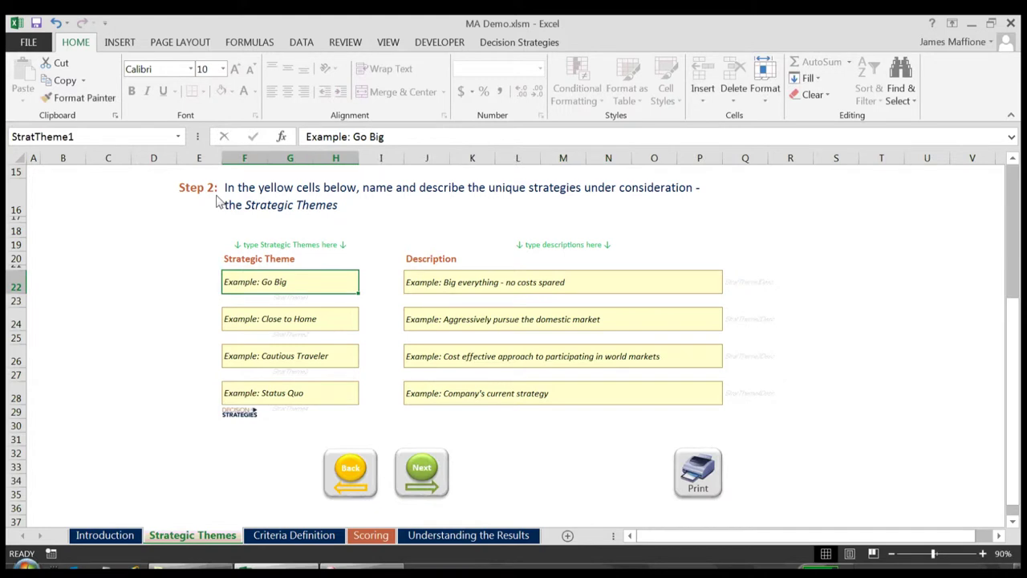
Step: Name the first strategic theme "Go Big" and describe it as "Big everything - no costs spared"
text(Go Big)
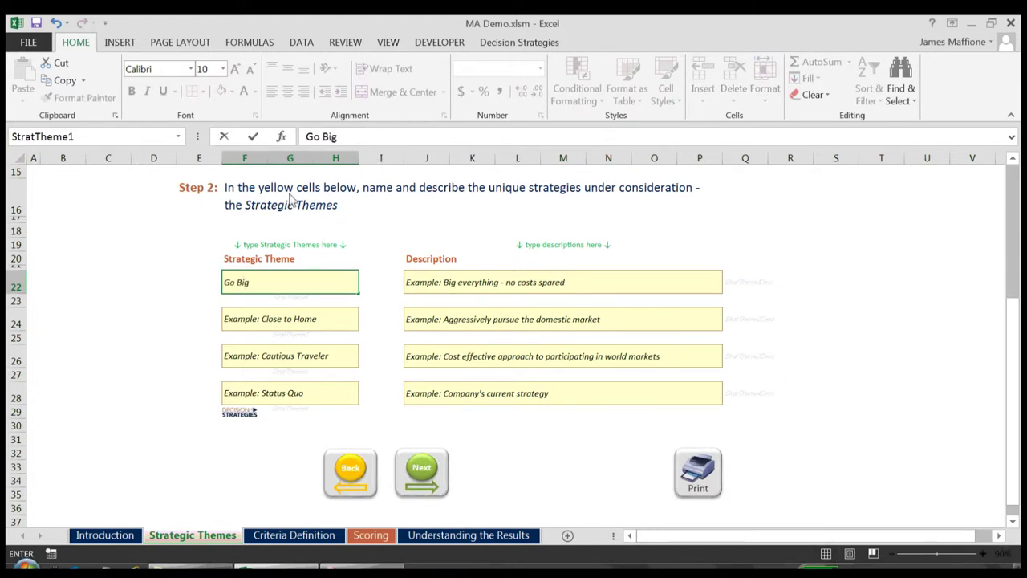
key(Tab)
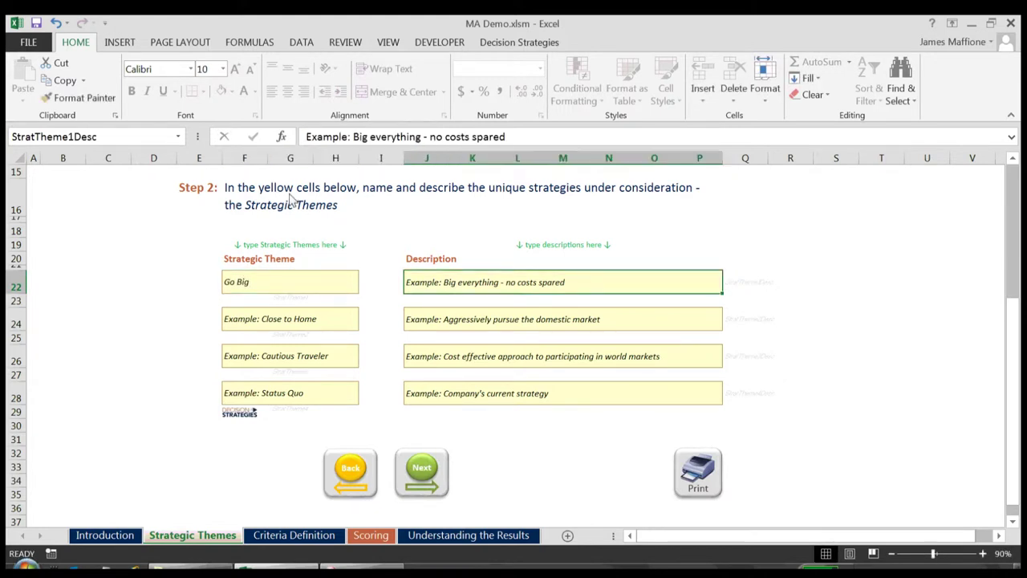
text(Big everyt)
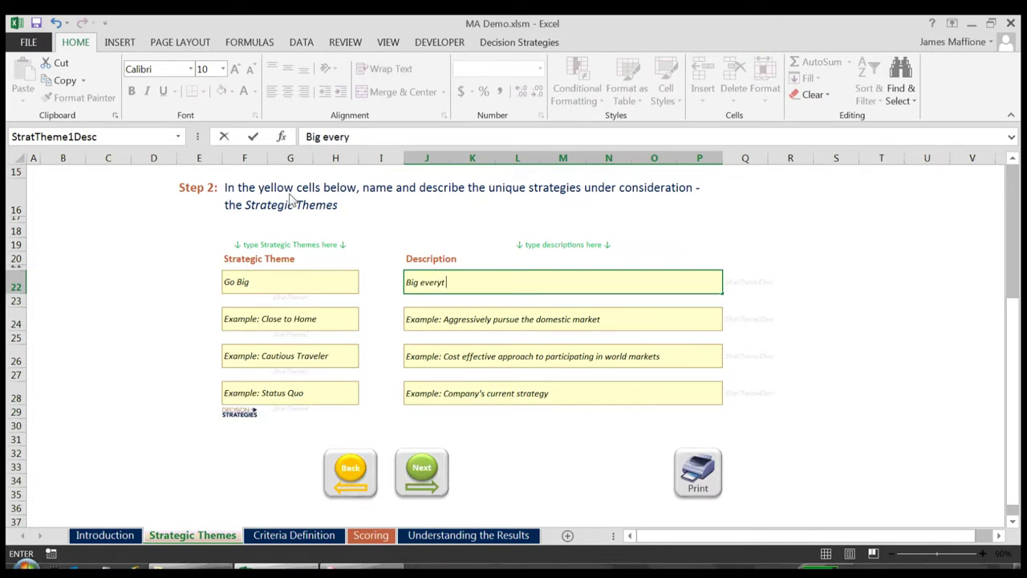
text(hing - no costs spared)
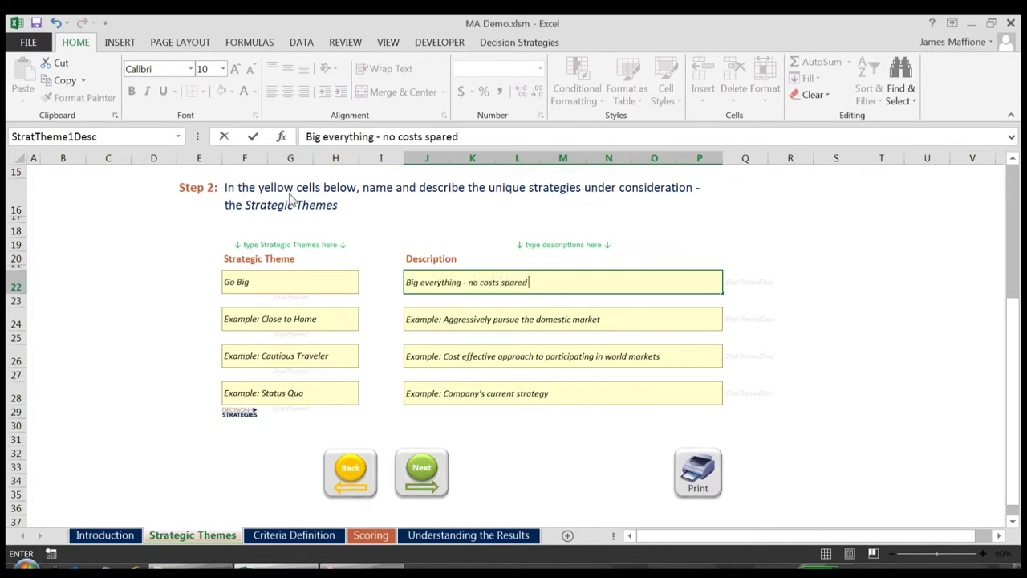
key(Tab)
Step: Name the second strategic theme "Close to home" and describe it as "Aggressively pursue the domestic market"
text(Cl)
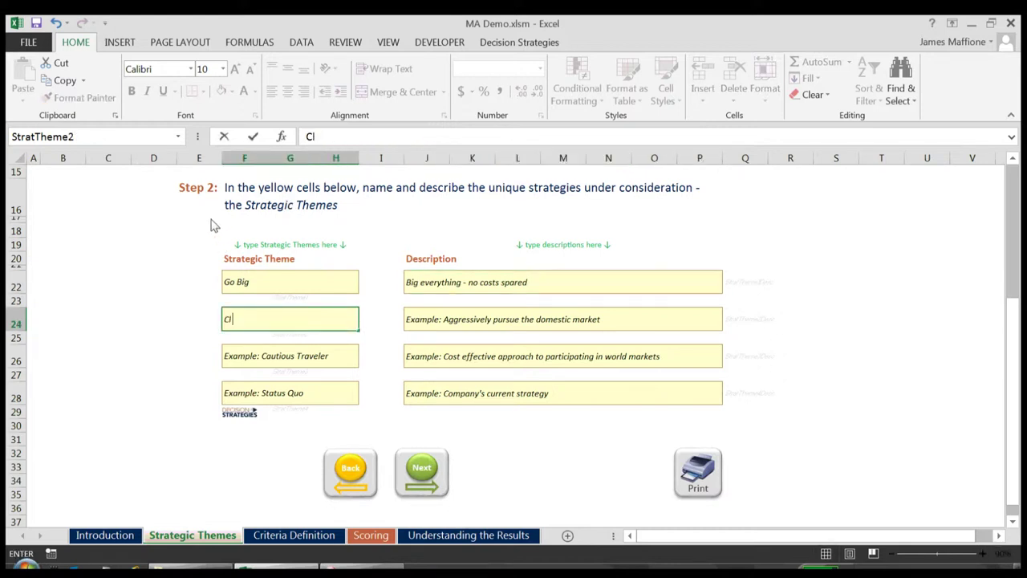
text(ose to home)
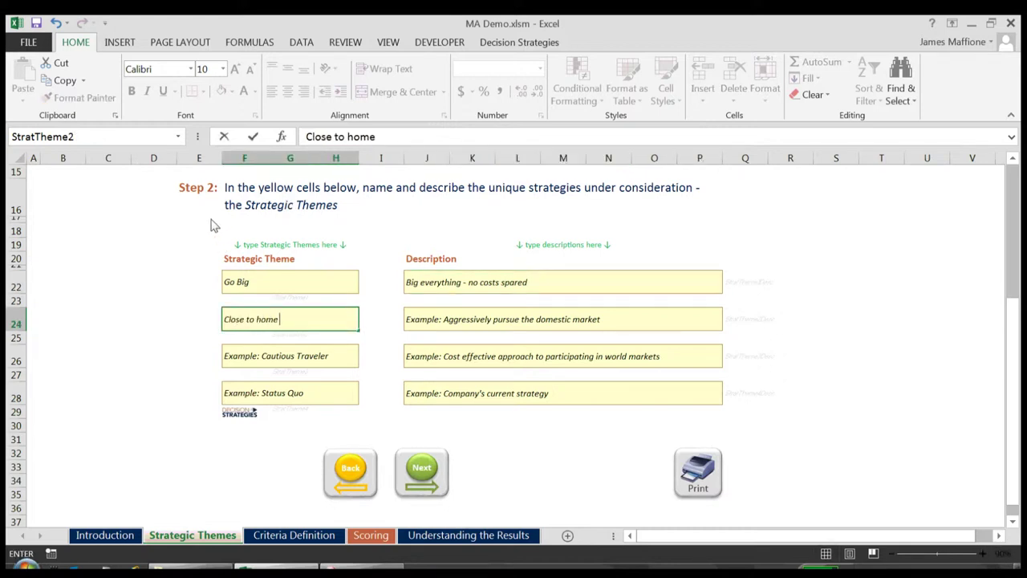
key(Tab)
text(A)
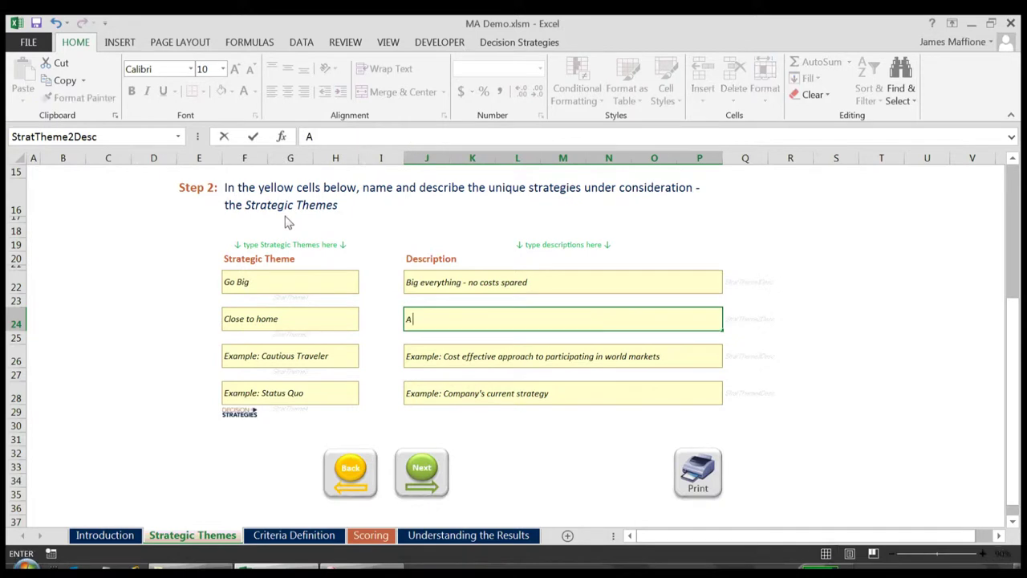
text(ggressively)
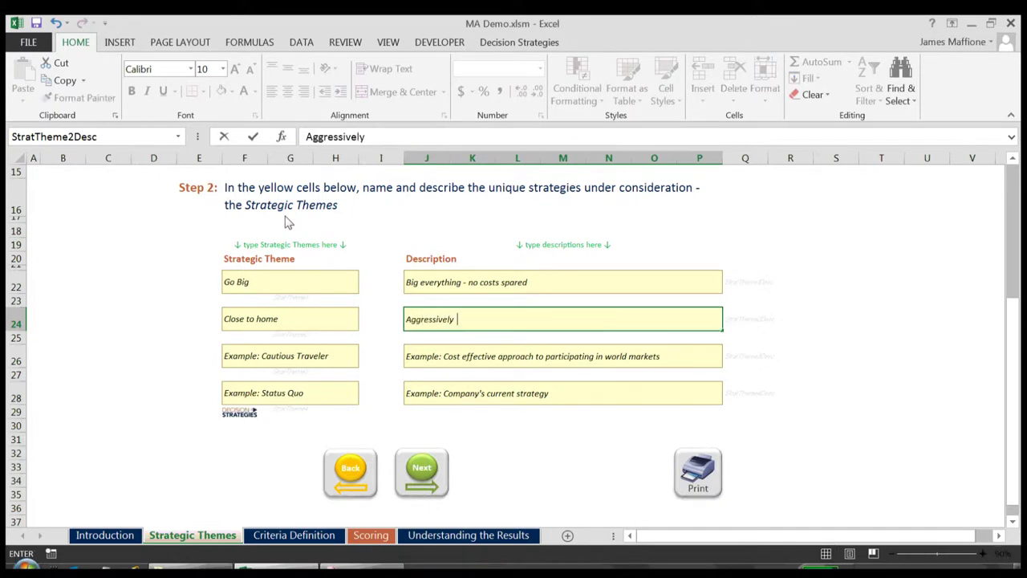
text(pursue the domestic)
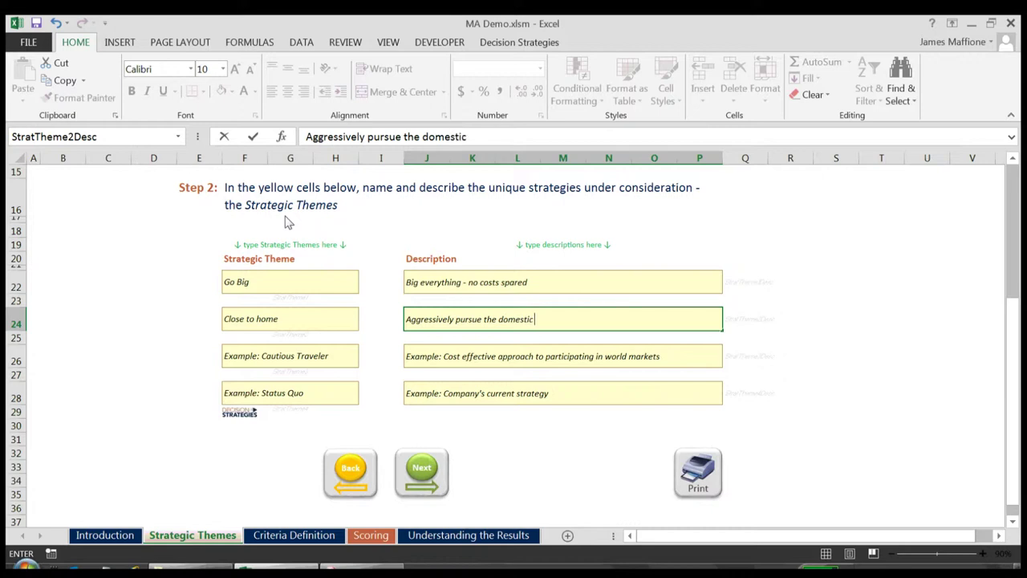
text( market)
key(Tab)
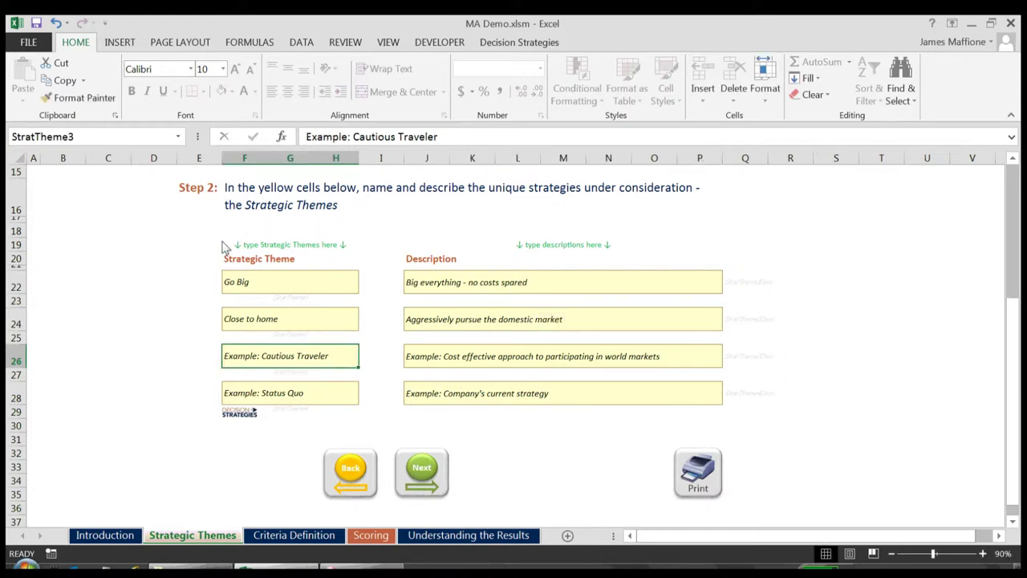
key(Down)
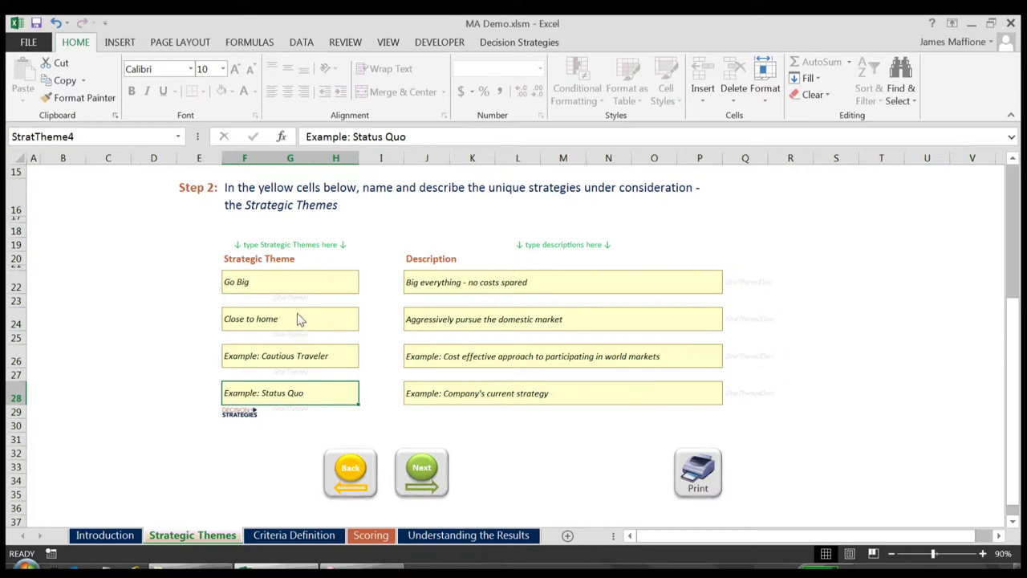
Step: On the Criteria Definition sheet, set Criterion A to "Low CAPEX" and Criterion B to "Low OPEX"
key(ctrl+Page_Down)
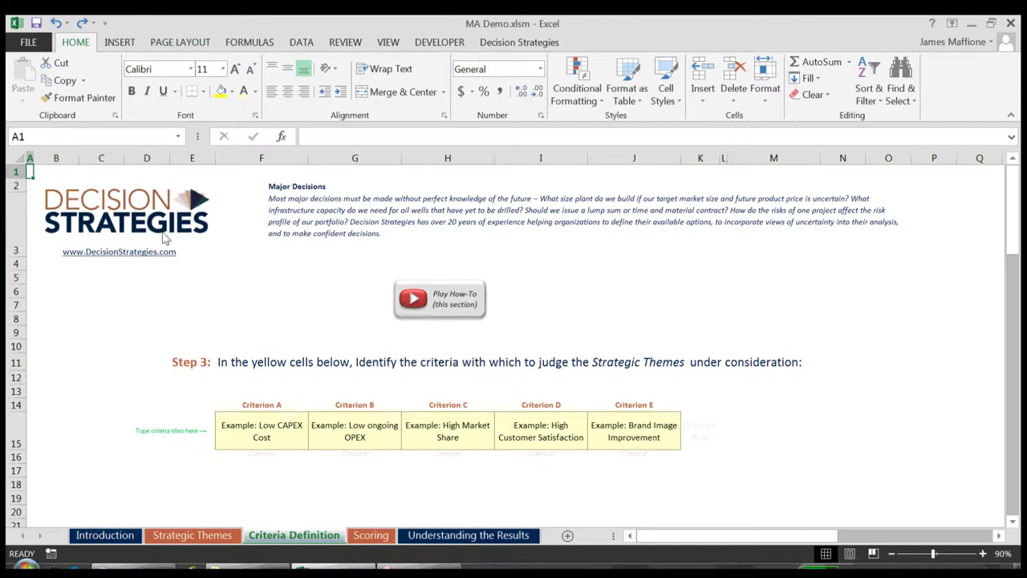
key(Tab)
text(Low CAPEX)
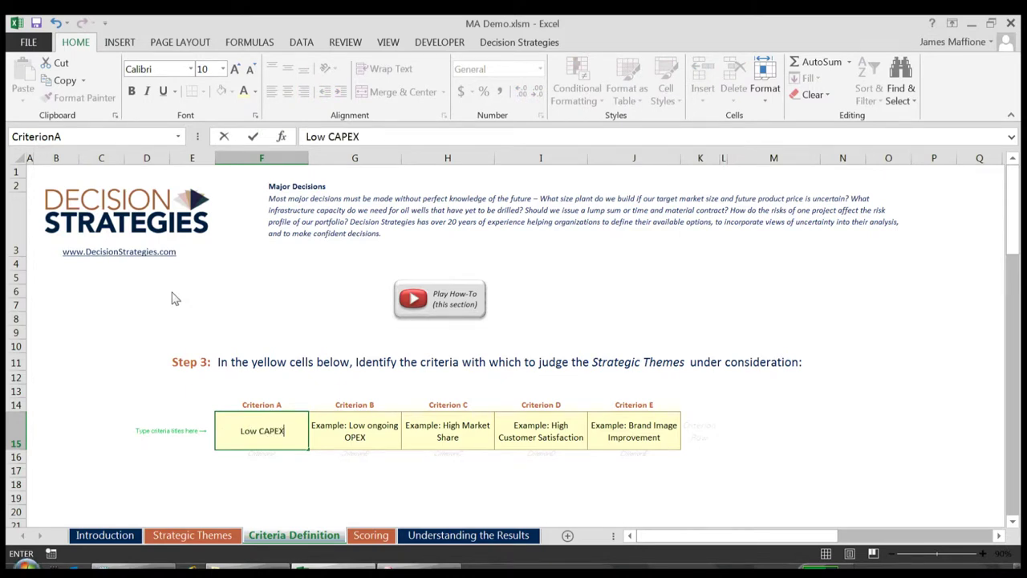
key(Tab)
text(Low OPEX)
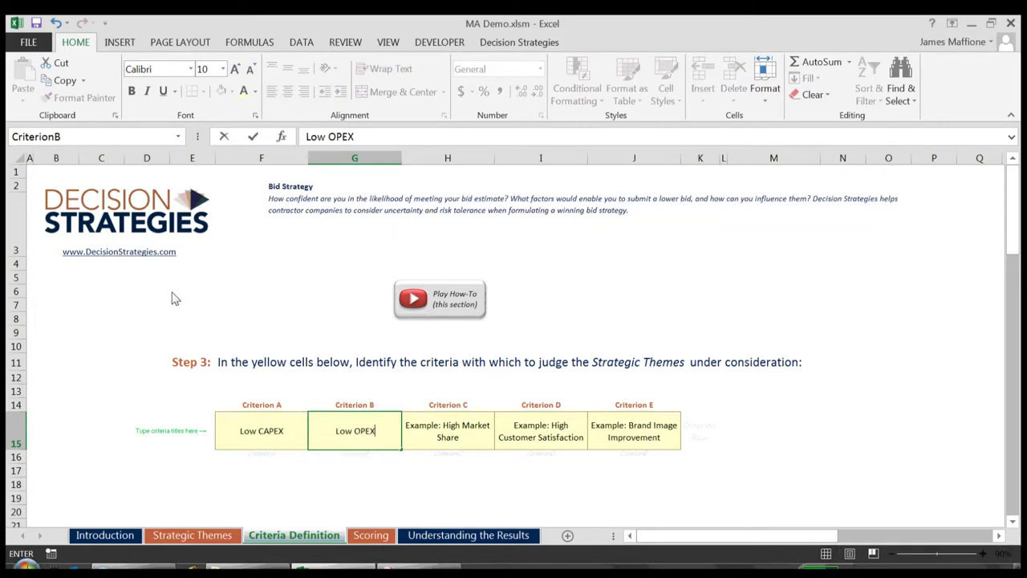
key(Tab)
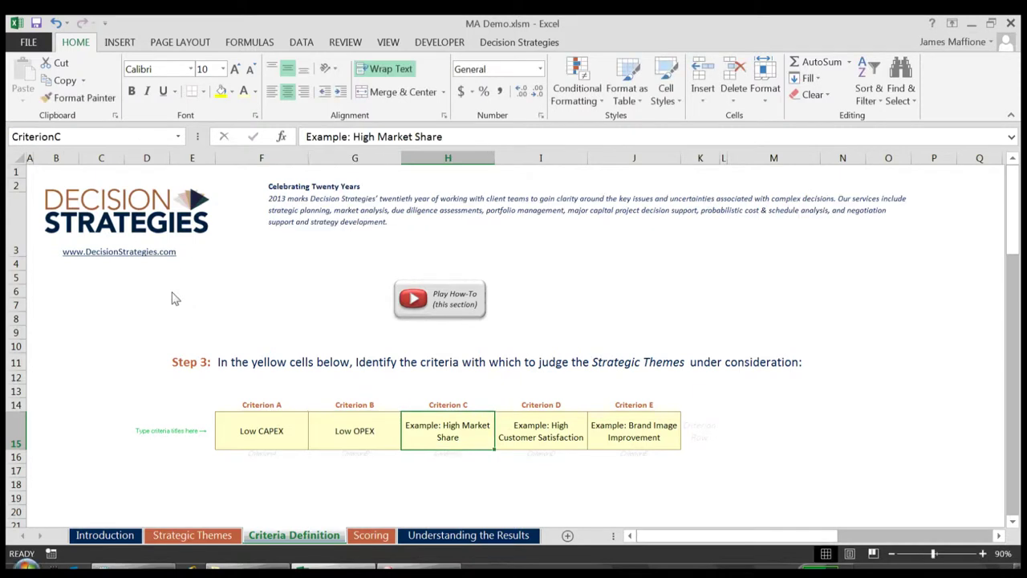
key(Tab)
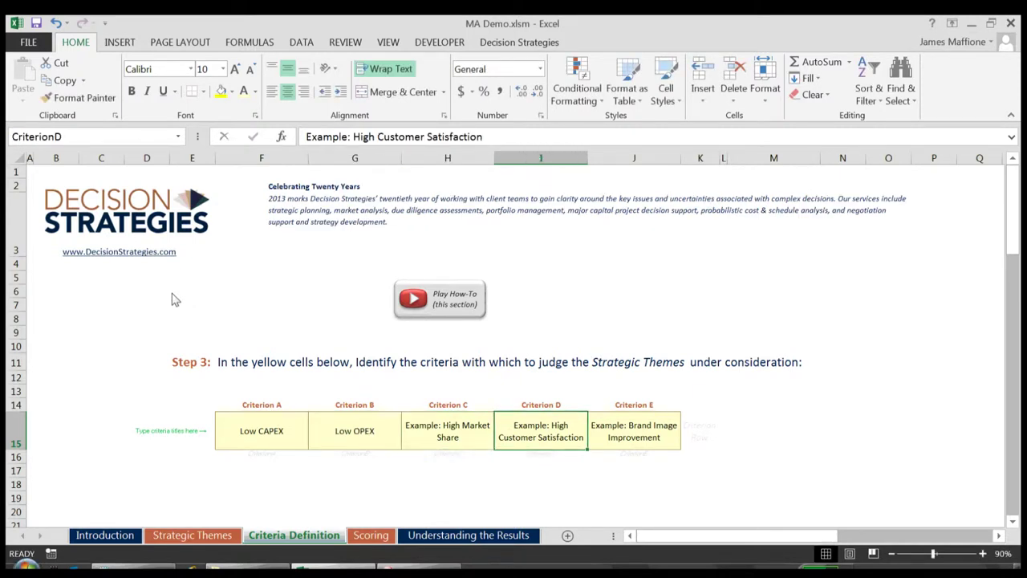
key(Tab)
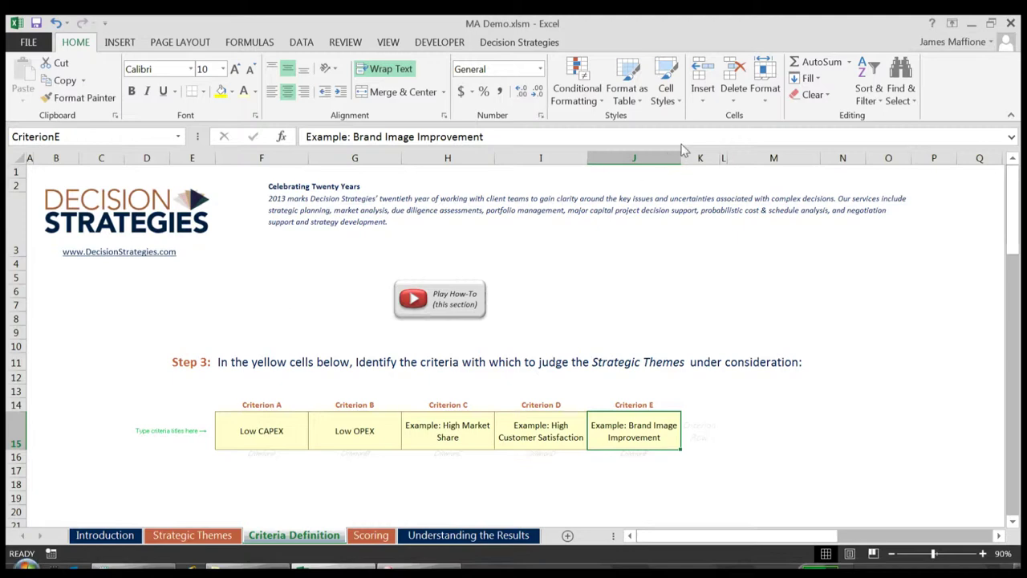
Step: In the Step 4 scoring scale, describe the Best Score Range (9-10) for Low CAPEX as "< $30 MM"
scroll(681, 150, down, 5)
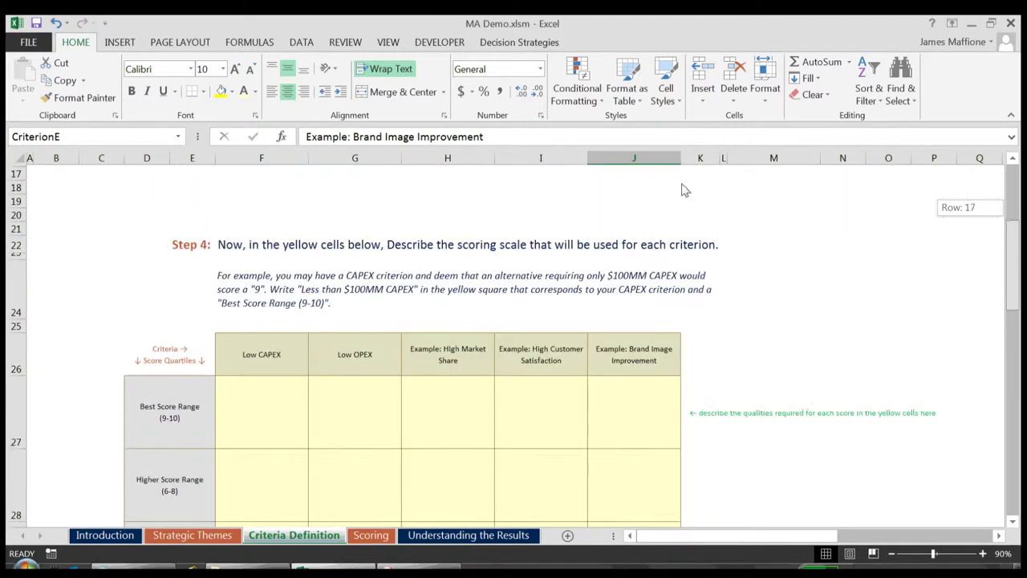
scroll(682, 190, down, 3)
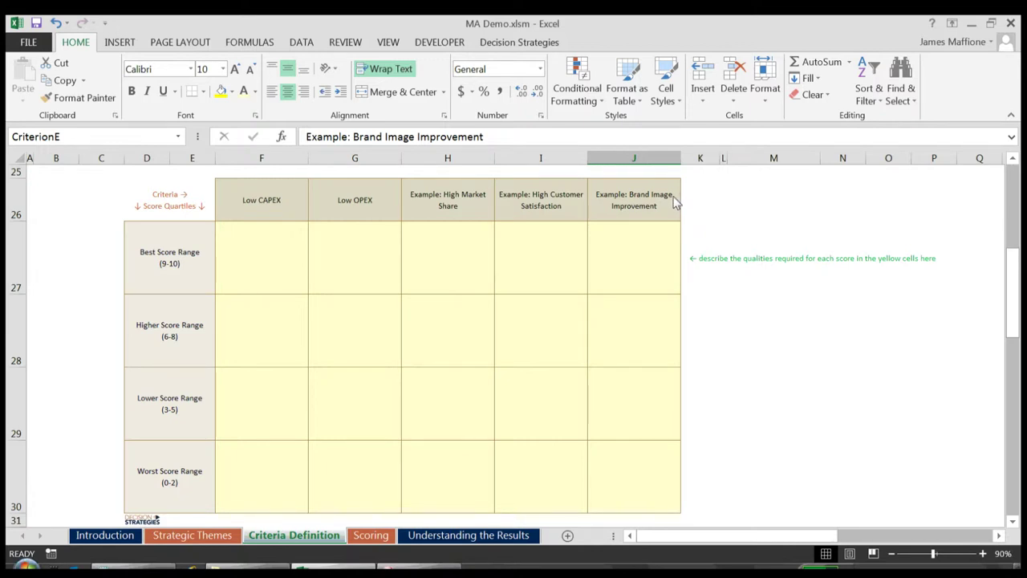
key(Return)
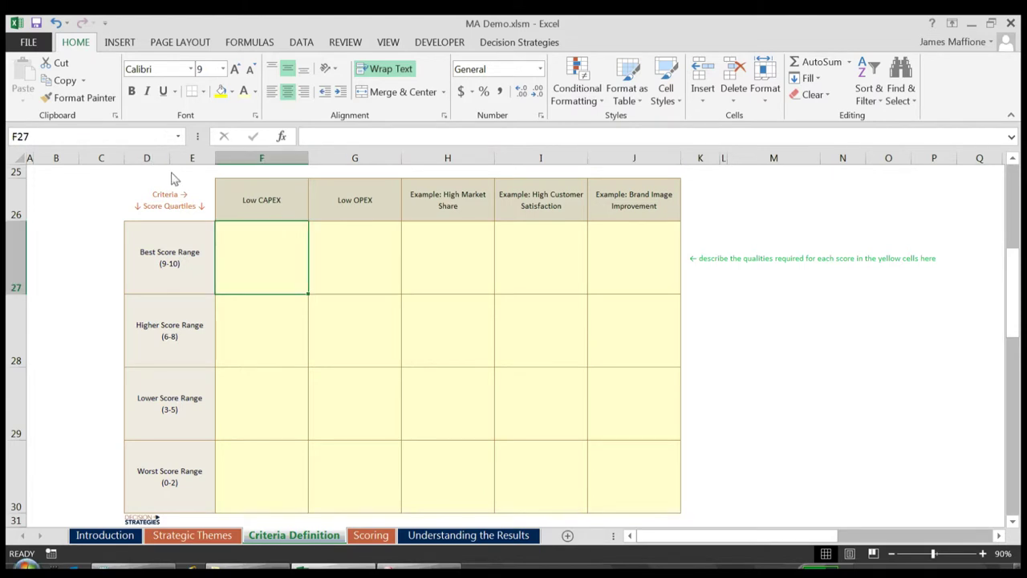
text(< $)
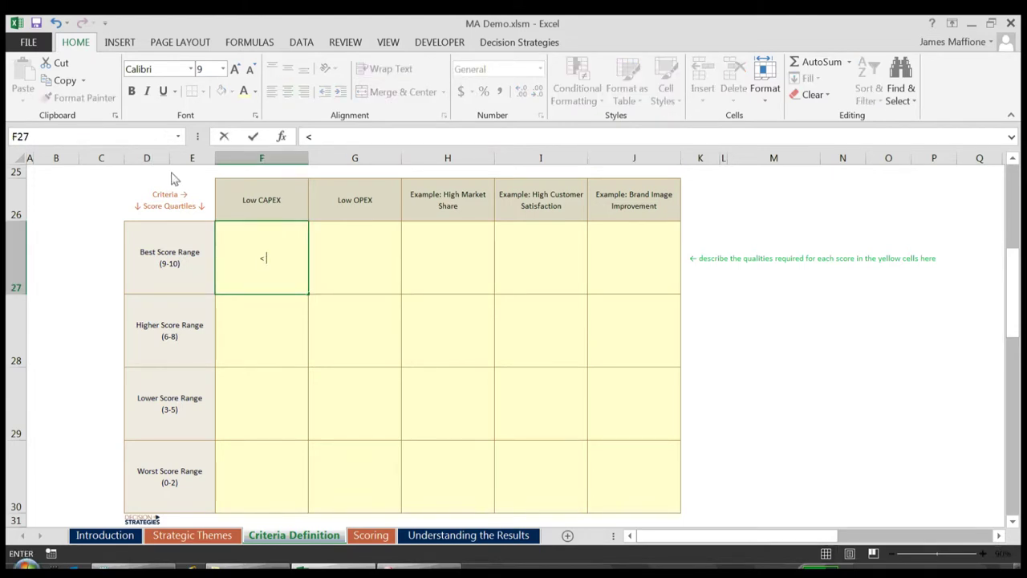
text(2)
key(BackSpace)
text(20)
key(BackSpace)
key(BackSpace)
text(30 MM)
key(Return)
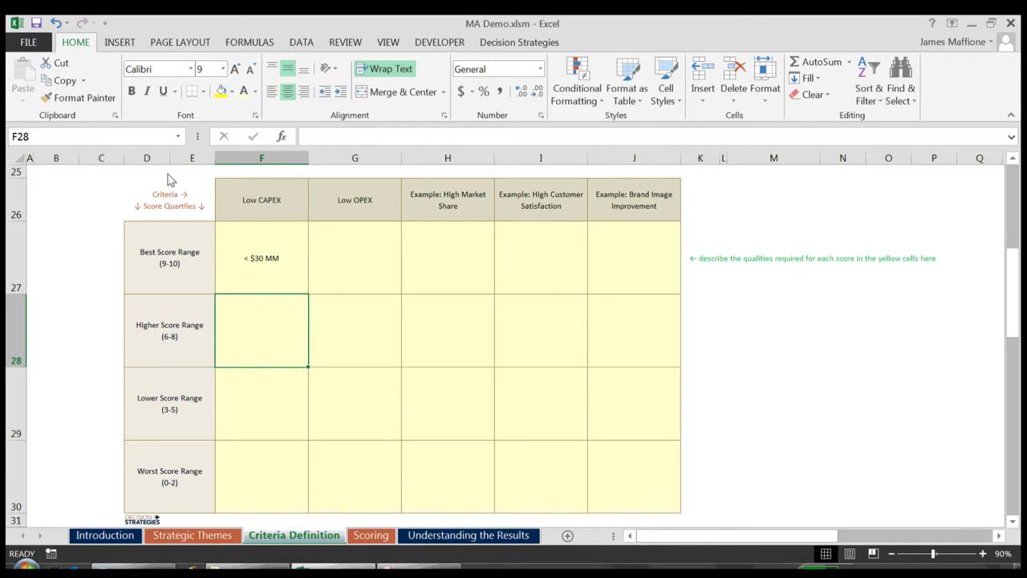
Step: For Low CAPEX, set the Higher Score Range (6-8) to "$30MM - $60MM" and the Lower Score Range (3-5) to "$60MM - $90MM"
text($30)
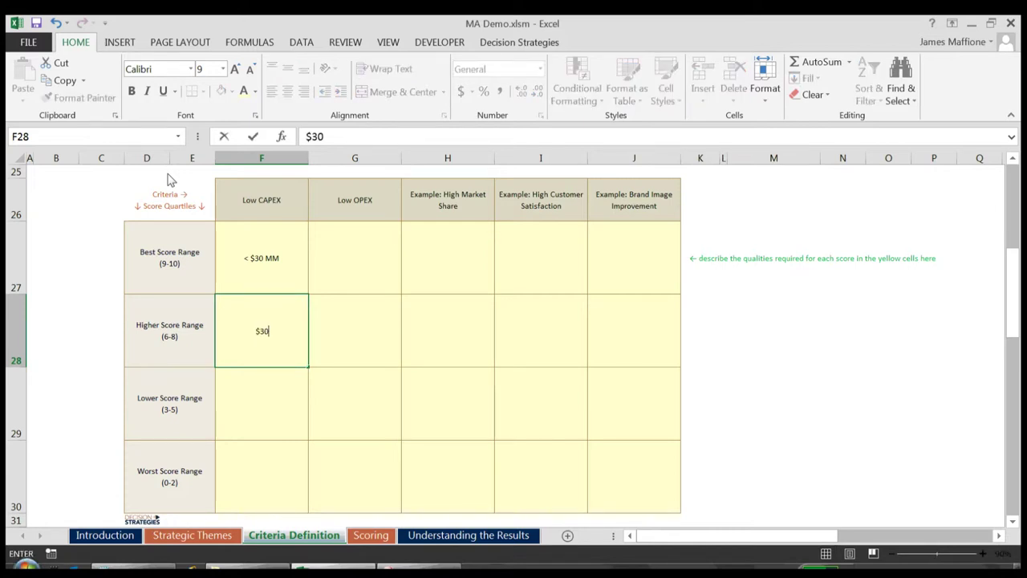
text(MM - $60)
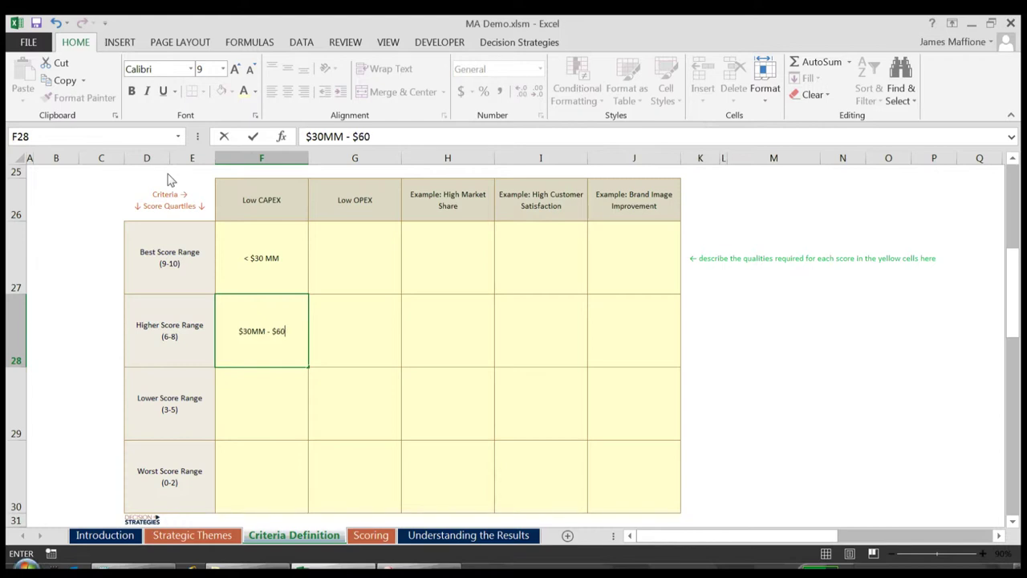
text(MM)
key(Return)
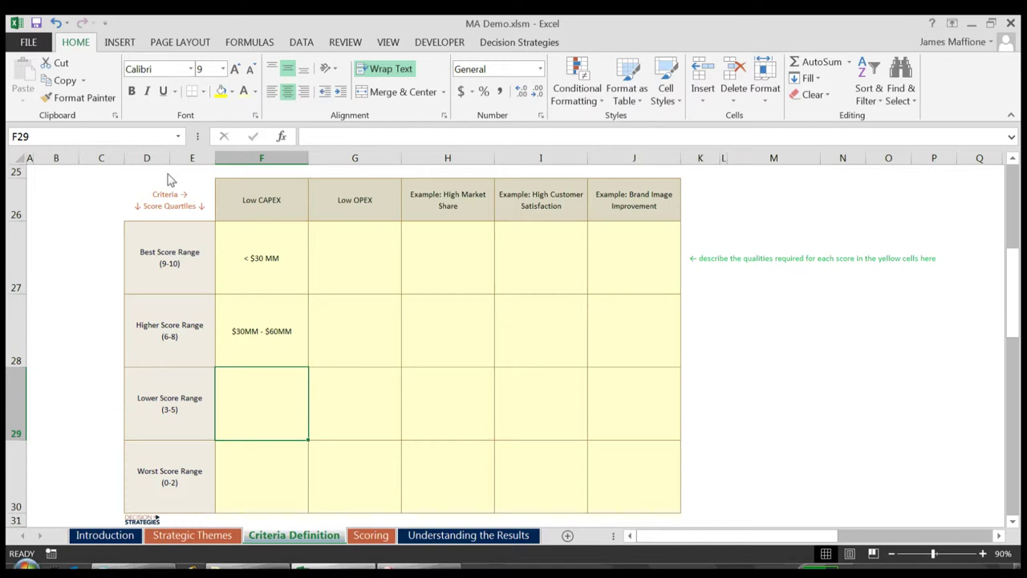
text($60)
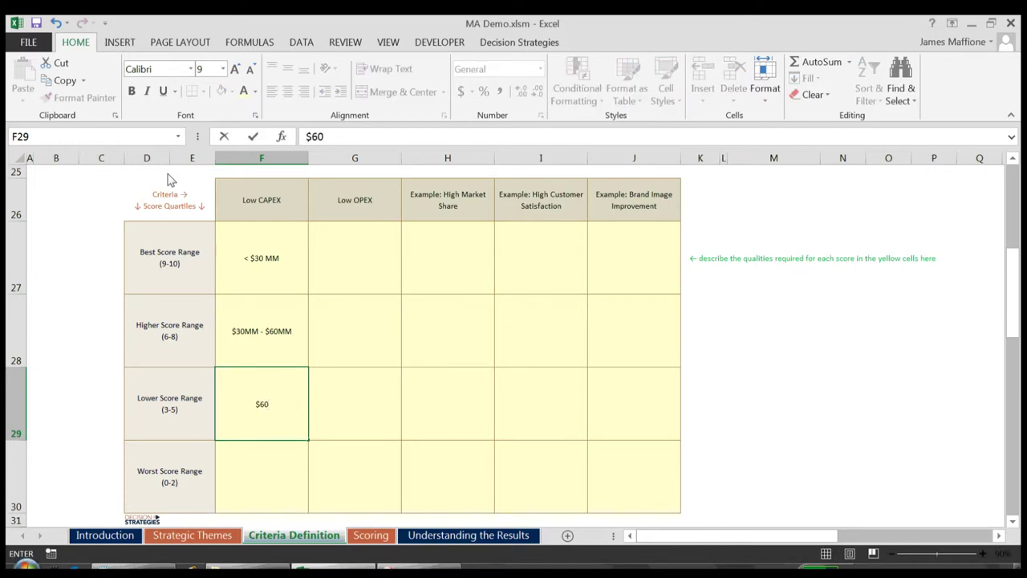
text(MM - $90MM)
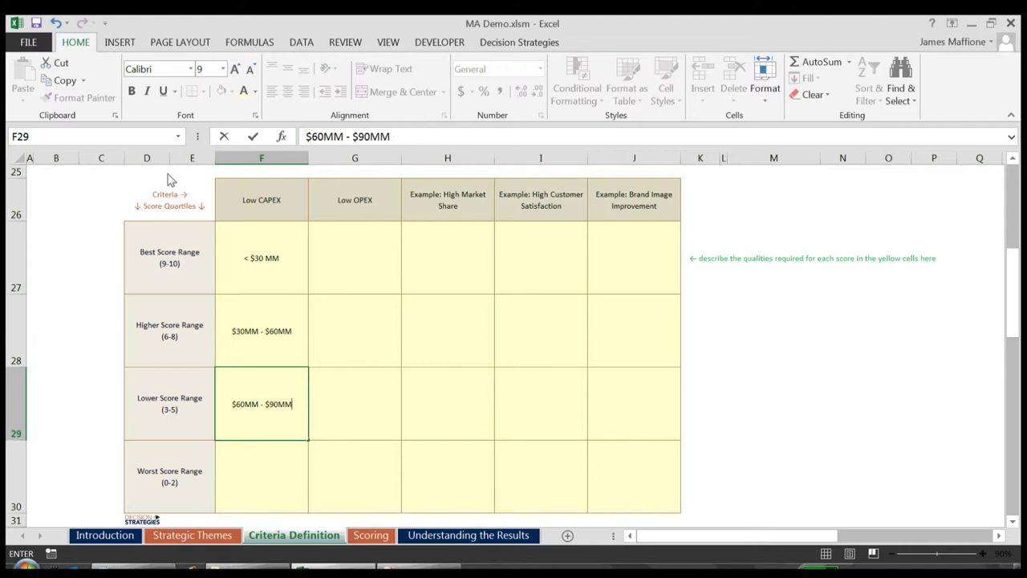
key(Return)
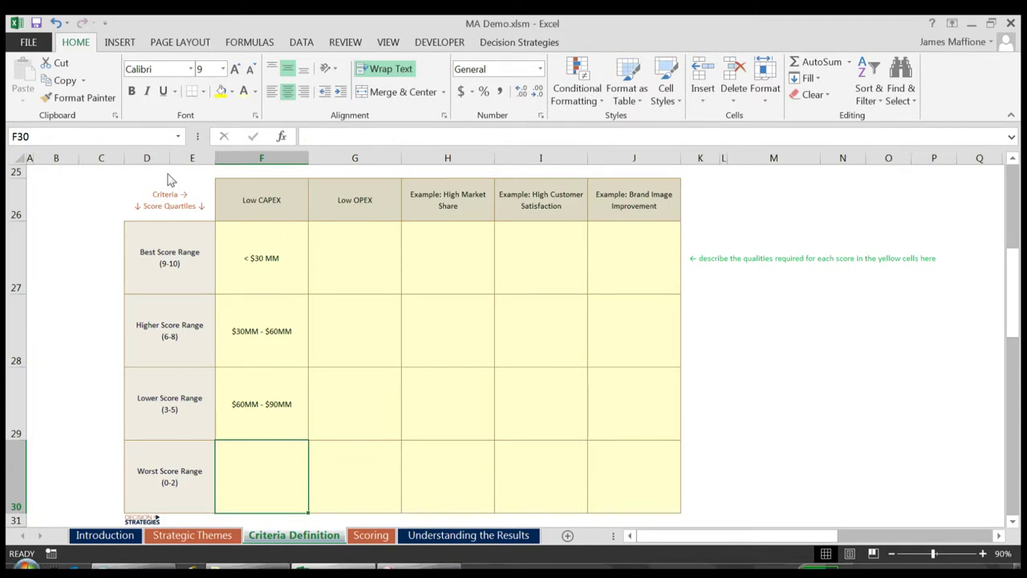
Step: Describe the Worst Score Range (0-2) for Low CAPEX as "> $90MM"
text(>)
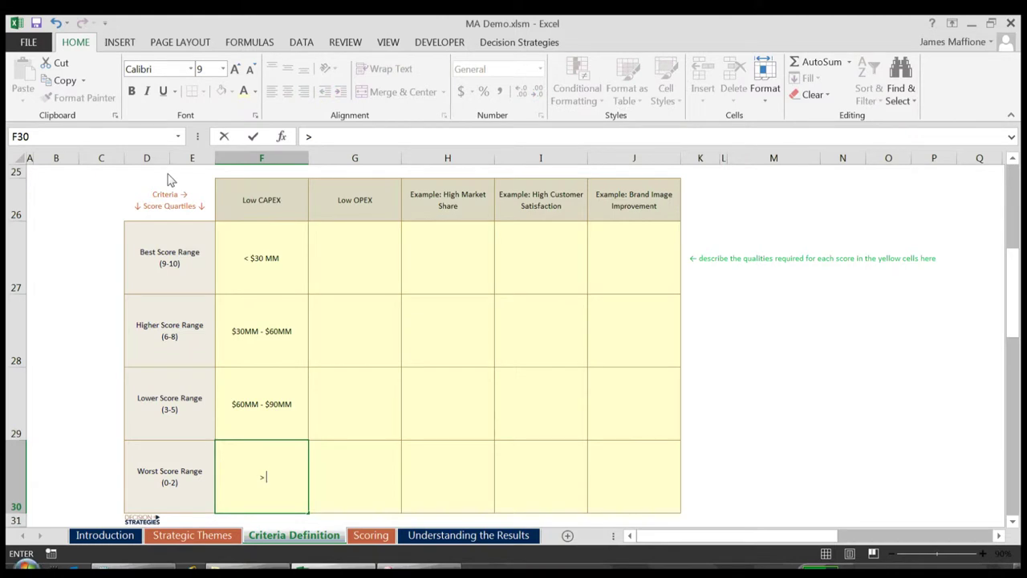
text( $90MM`)
key(BackSpace)
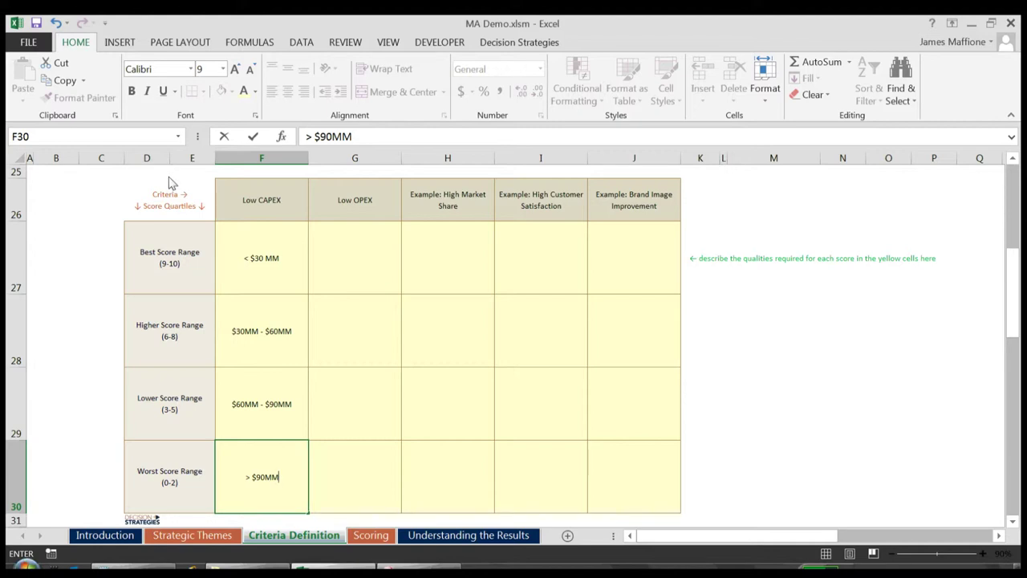
key(Tab)
Step: Change the font color to black in the scoring cells of the other four criteria, G27:J30, to reveal their prefilled descriptions
key(Up)
key(Up)
key(Up)
key(shift+Down)
key(shift+Down)
key(shift+Right)
key(shift+Right)
key(shift+Down)
key(shift+Right)
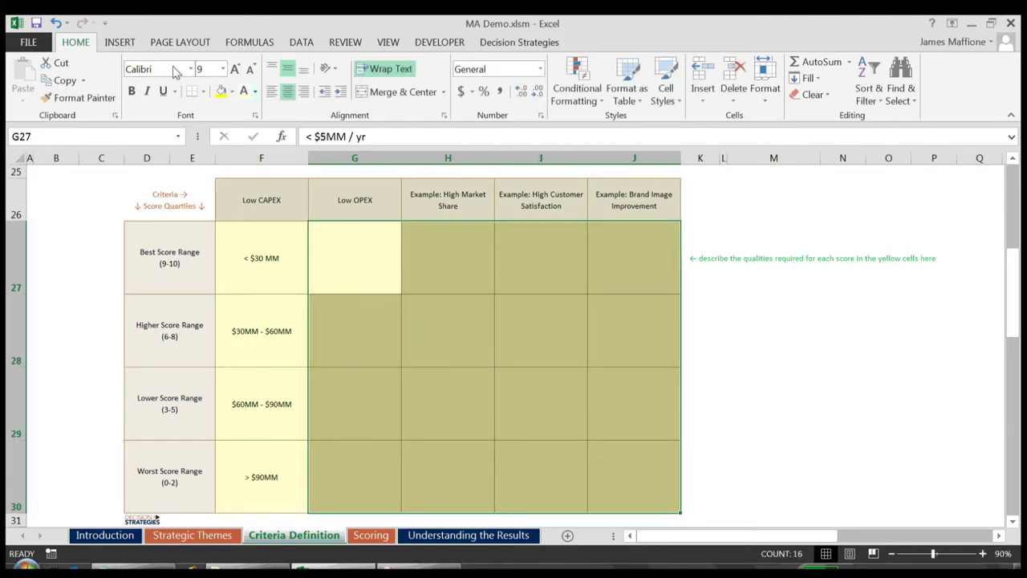
click(255, 91)
key(Escape)
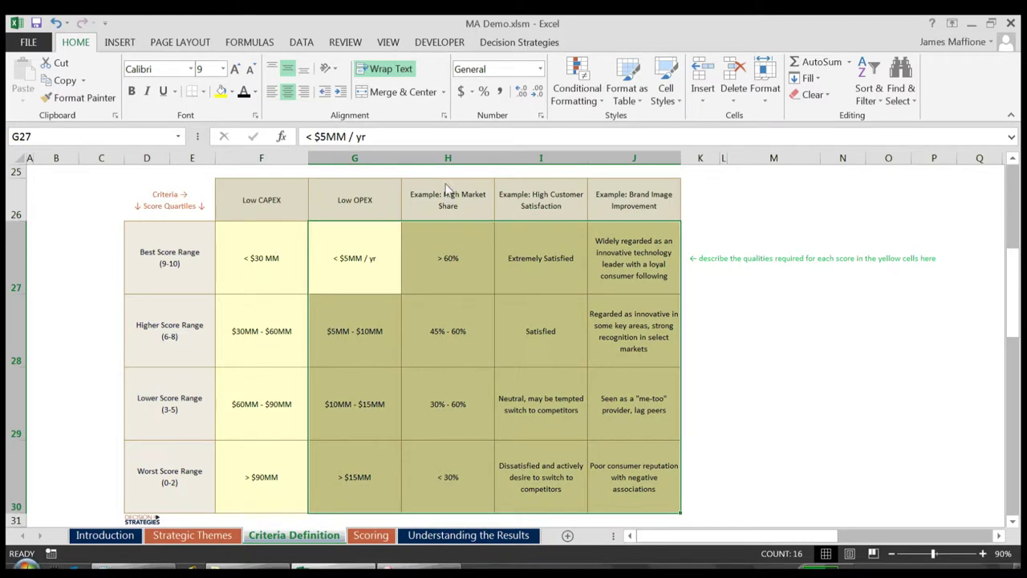
key(Down)
key(Down)
key(Right)
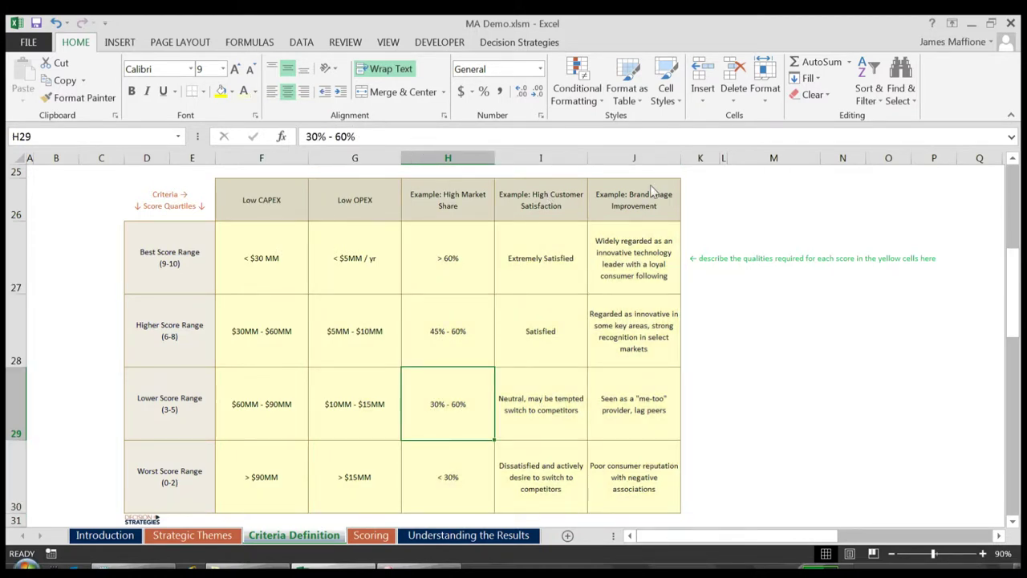
Step: In the Step 5 comparison of Low CAPEX and Low OPEX, choose Low CAPEX as more important, Moderately
scroll(675, 200, down, 4)
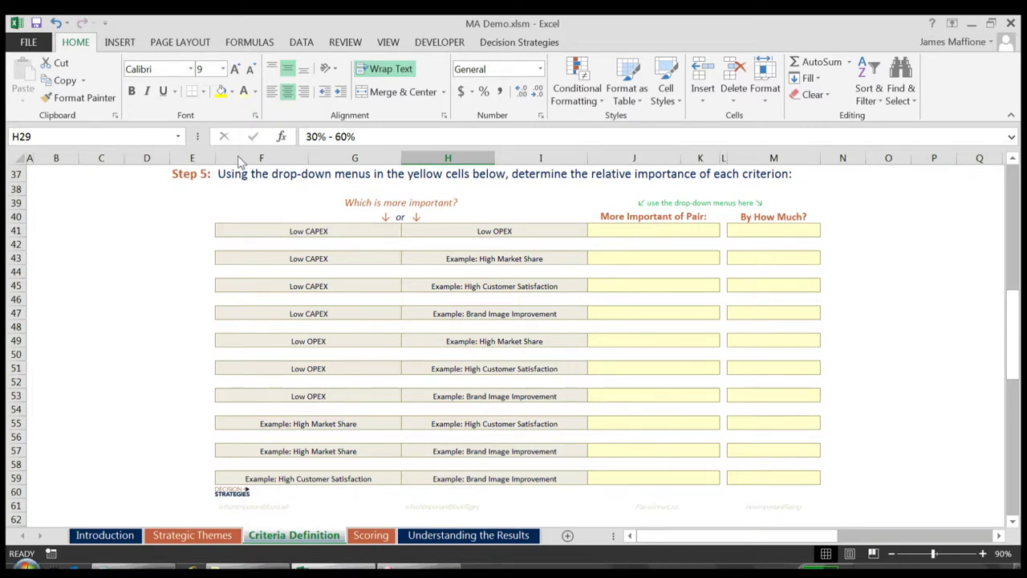
key(Tab)
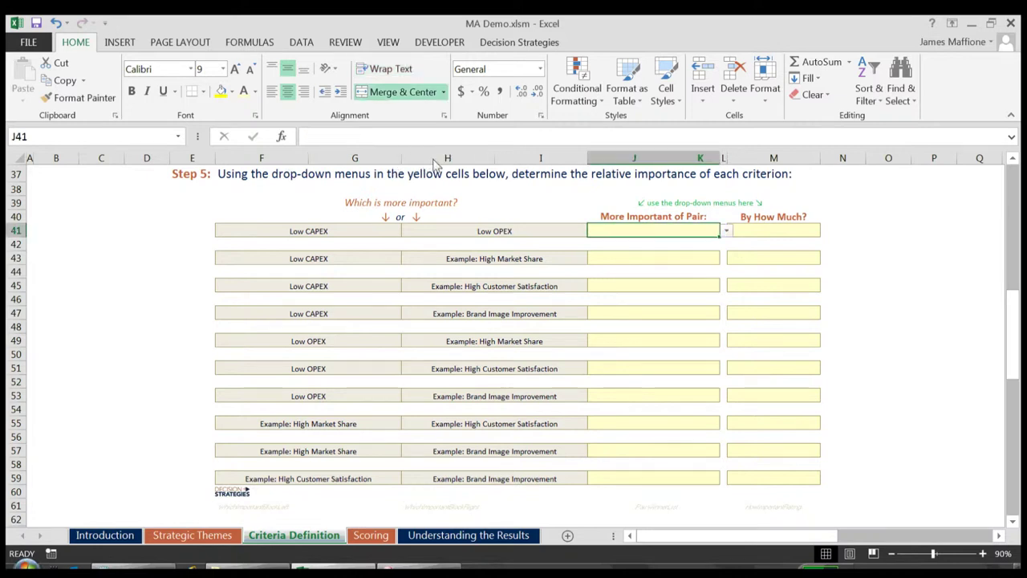
key(alt+Down)
key(Down)
key(Return)
key(Tab)
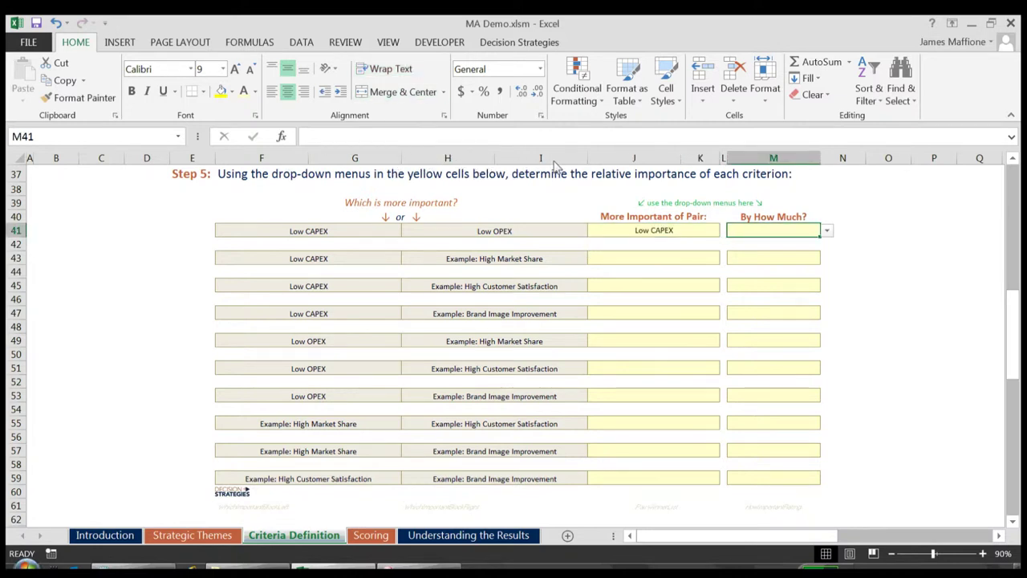
key(alt+Down)
key(Down)
key(Down)
key(Return)
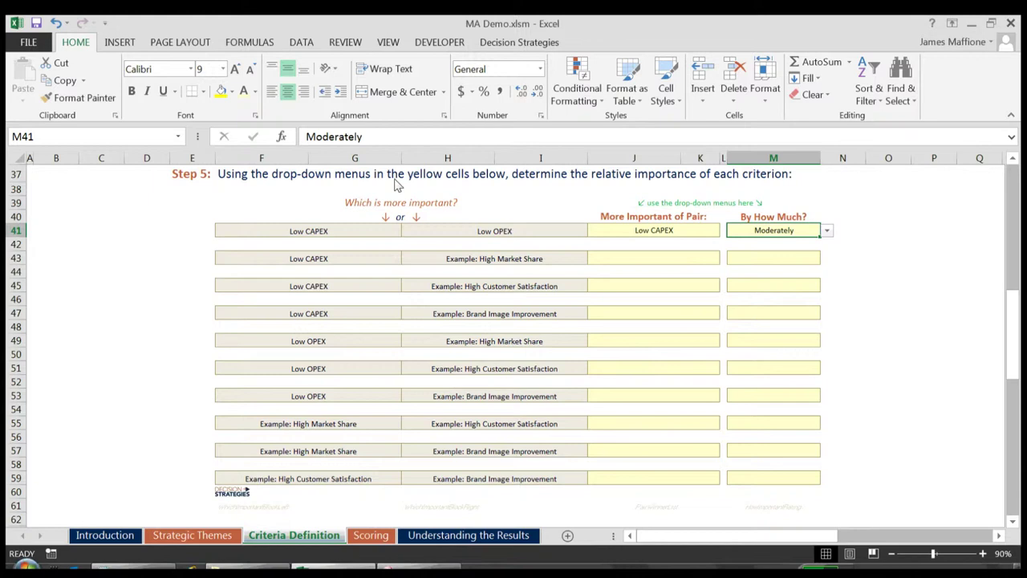
Step: For the pair Low CAPEX and High Market Share, choose "Example: High Market Share" as more important, Moderately
key(Tab)
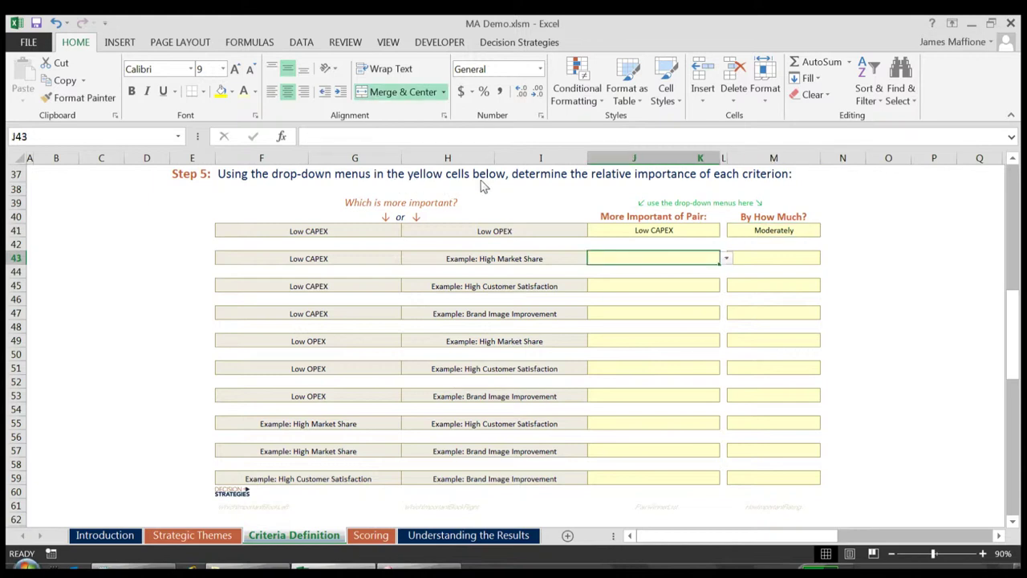
key(alt+Down)
key(Down)
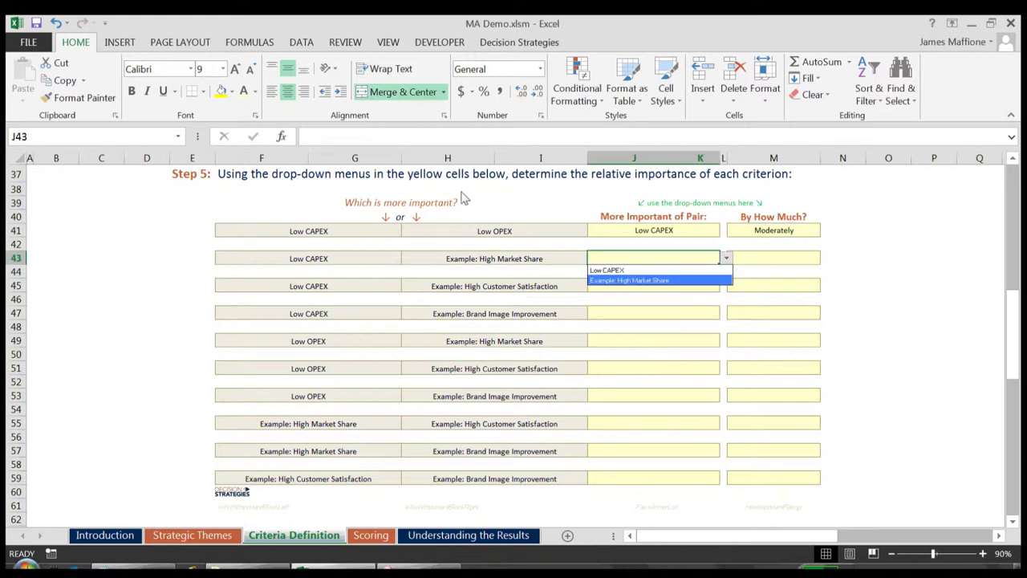
key(Return)
key(Tab)
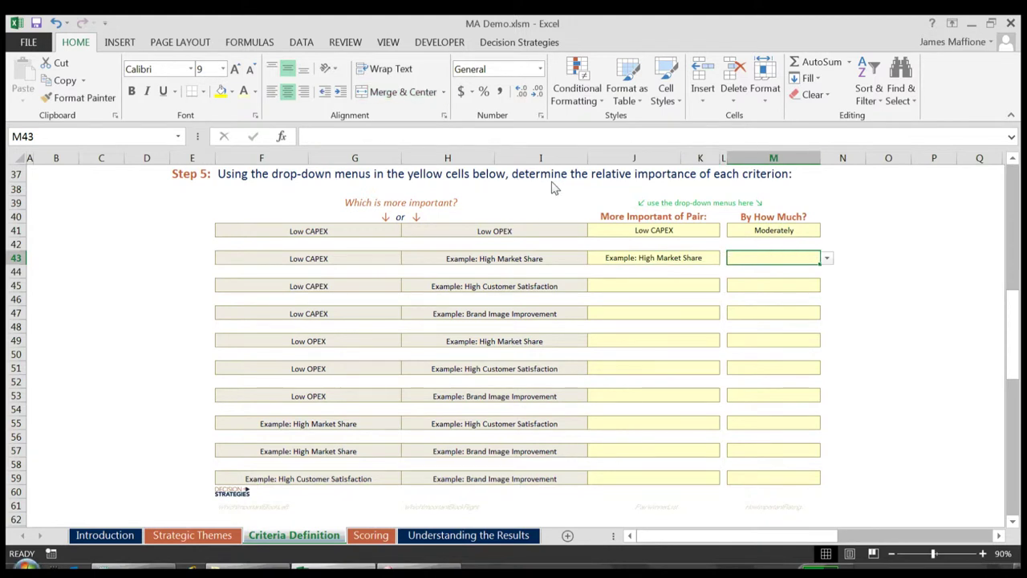
key(alt+Down)
key(Down)
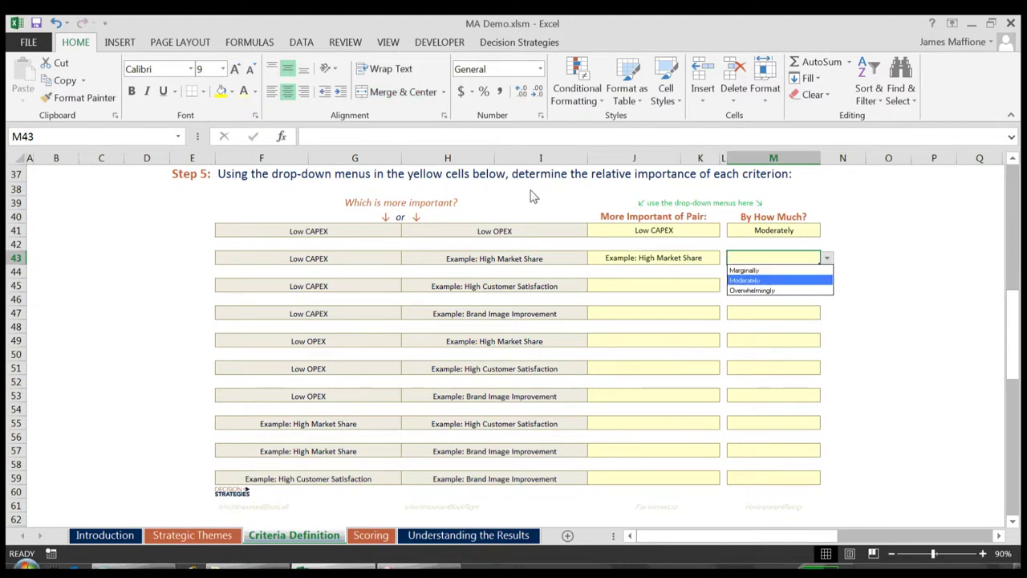
key(Return)
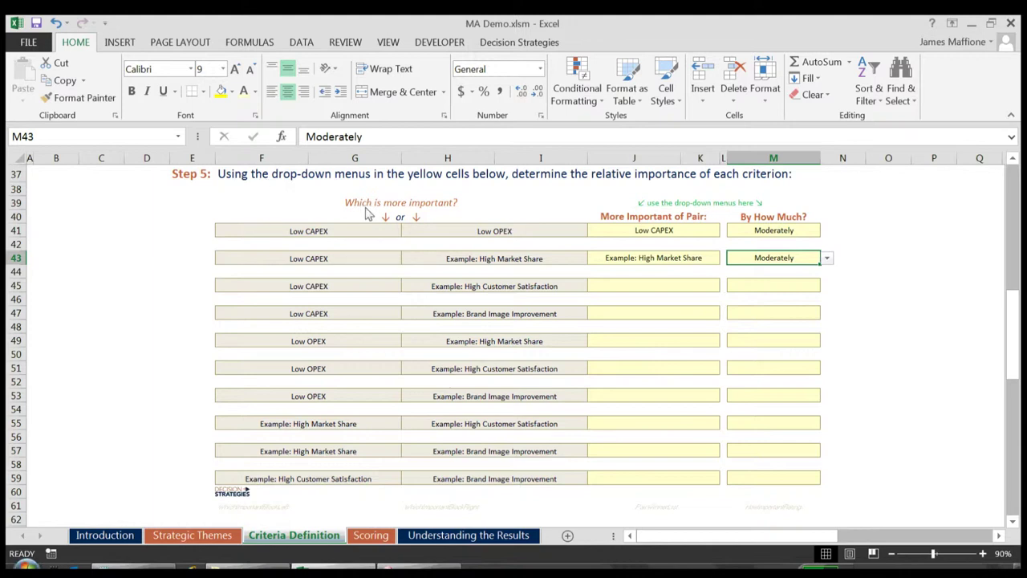
Step: For the pair Low CAPEX and High Customer Satisfaction, choose Low CAPEX as more important, Moderately
key(Tab)
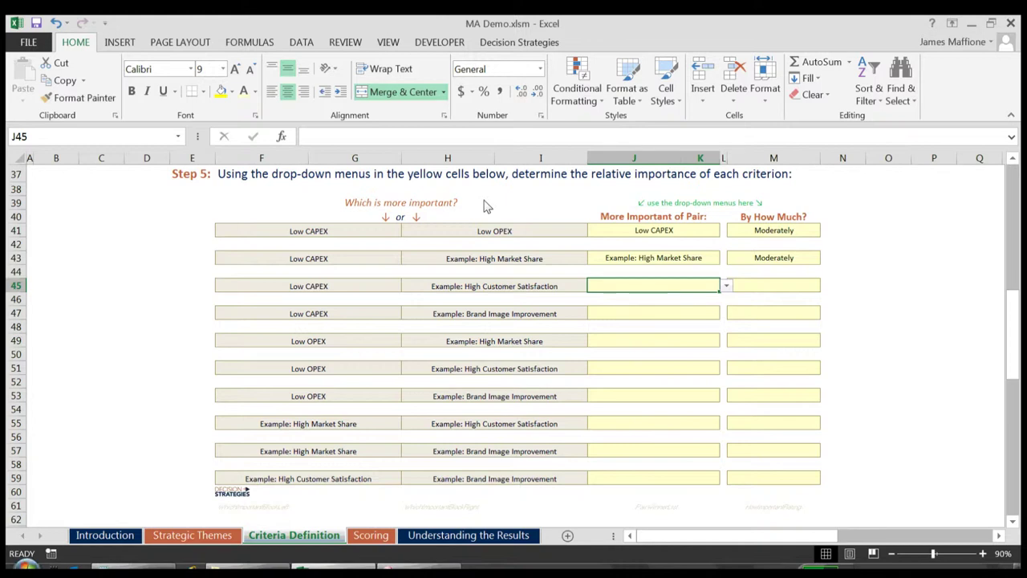
key(alt+Down)
key(Down)
key(Return)
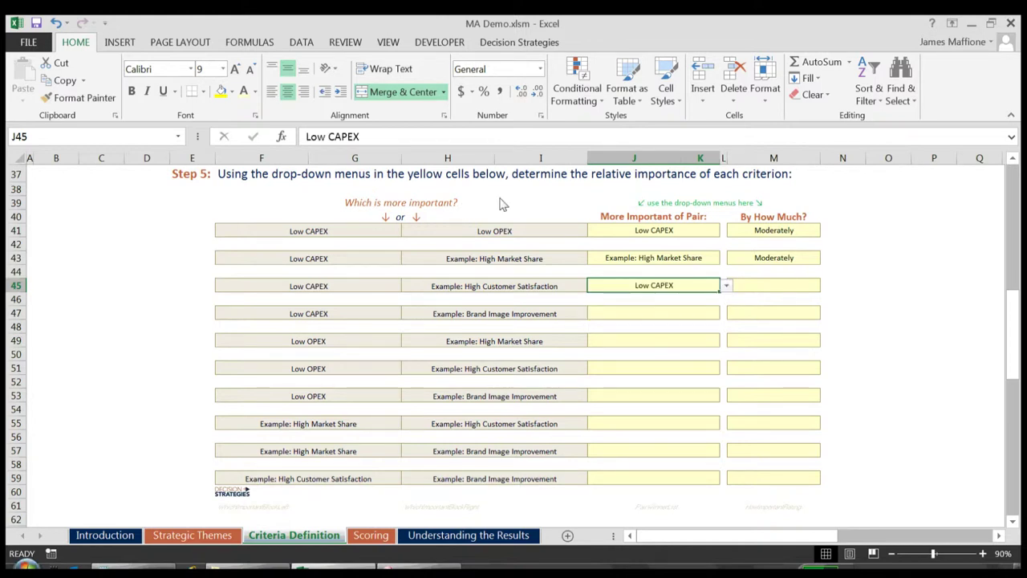
key(Tab)
key(alt+Down)
key(Down)
key(Down)
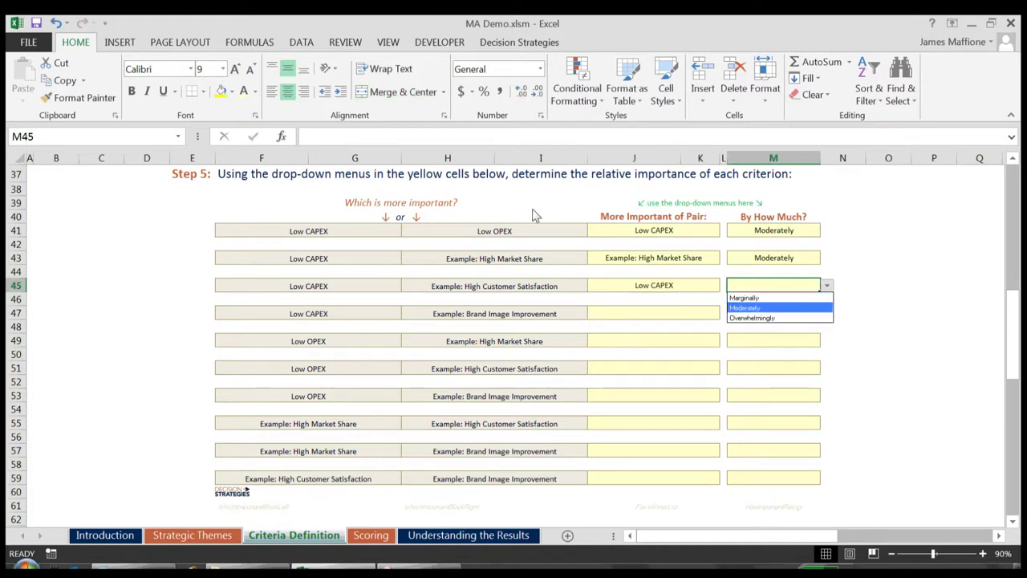
key(Return)
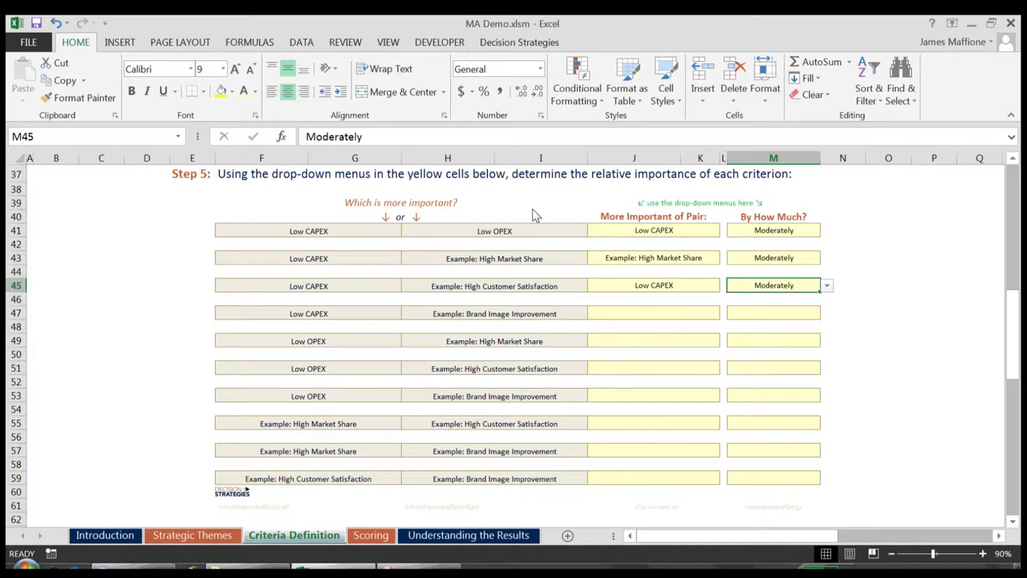
Step: Change the font color to black in the remaining pair comparison cells, J47:M59, to reveal their prefilled rankings
key(Return)
key(Down)
key(shift+Down)
key(shift+Down)
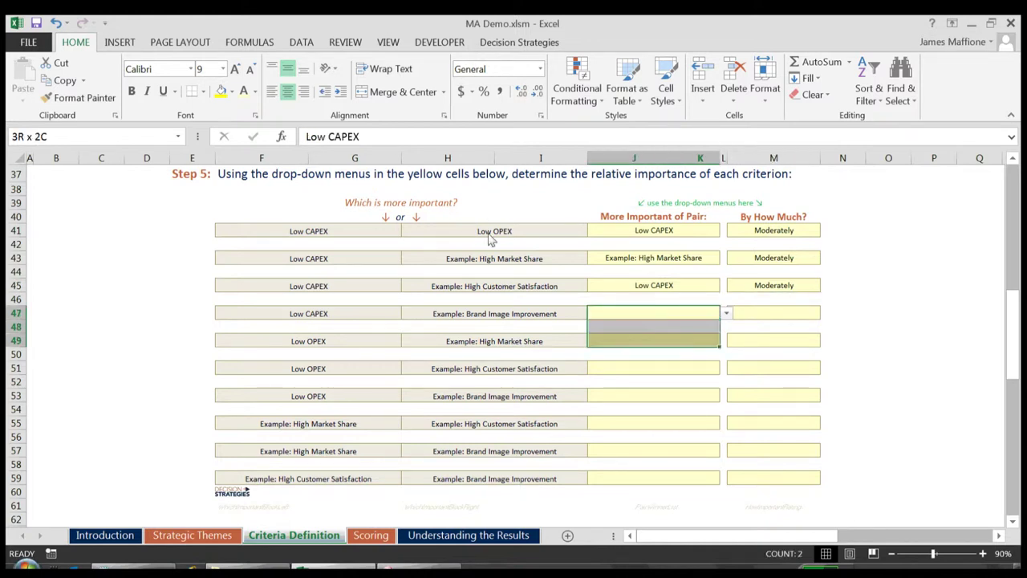
key(shift+Right)
key(shift+Right)
key(shift+Down)
key(shift+Down)
key(shift+Down)
key(shift+Down)
key(shift+Down)
key(shift+Down)
key(shift+Down)
key(shift+Down)
key(shift+Down)
key(shift+Down)
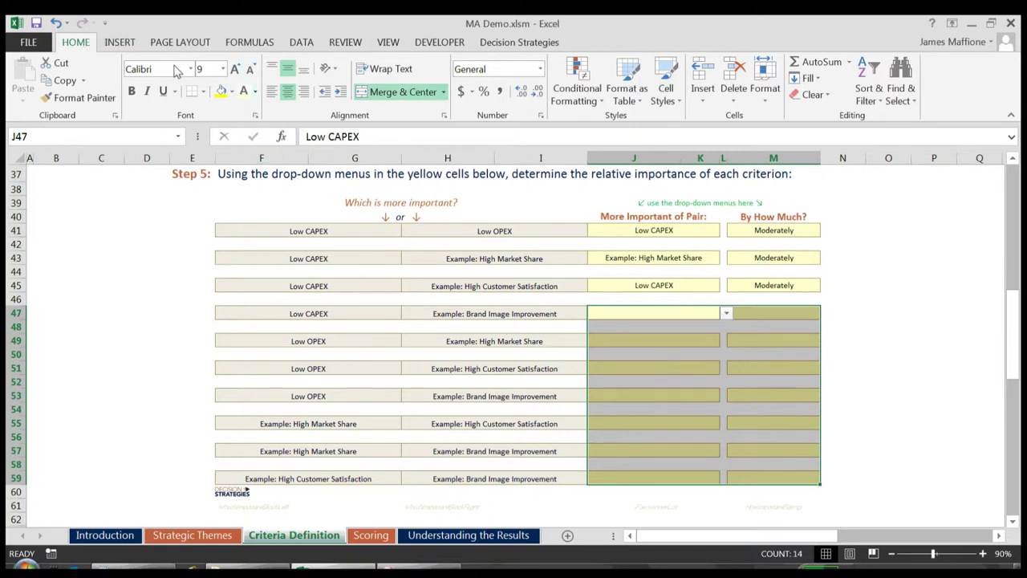
click(256, 91)
click(272, 107)
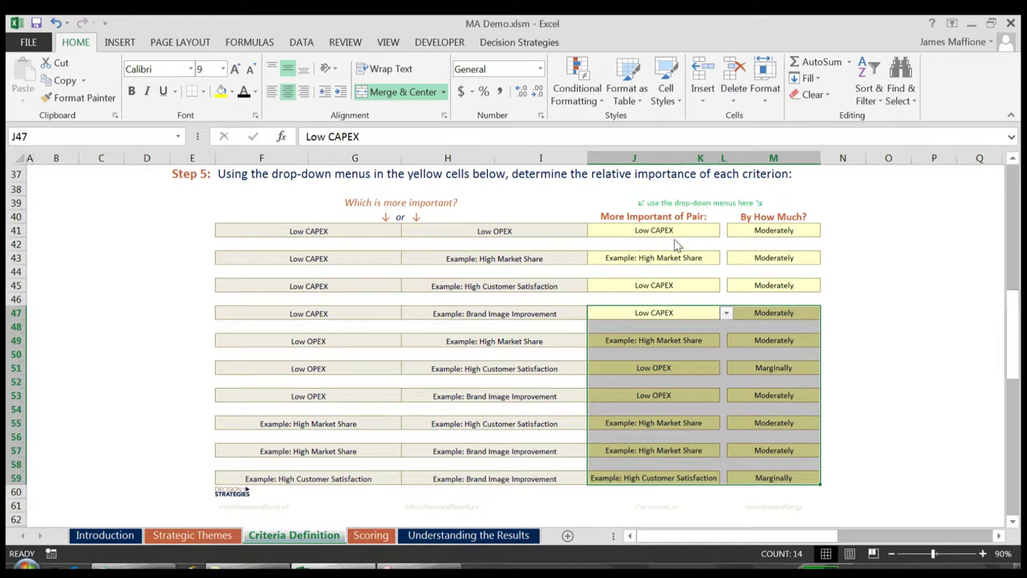
key(Up)
key(Up)
key(Right)
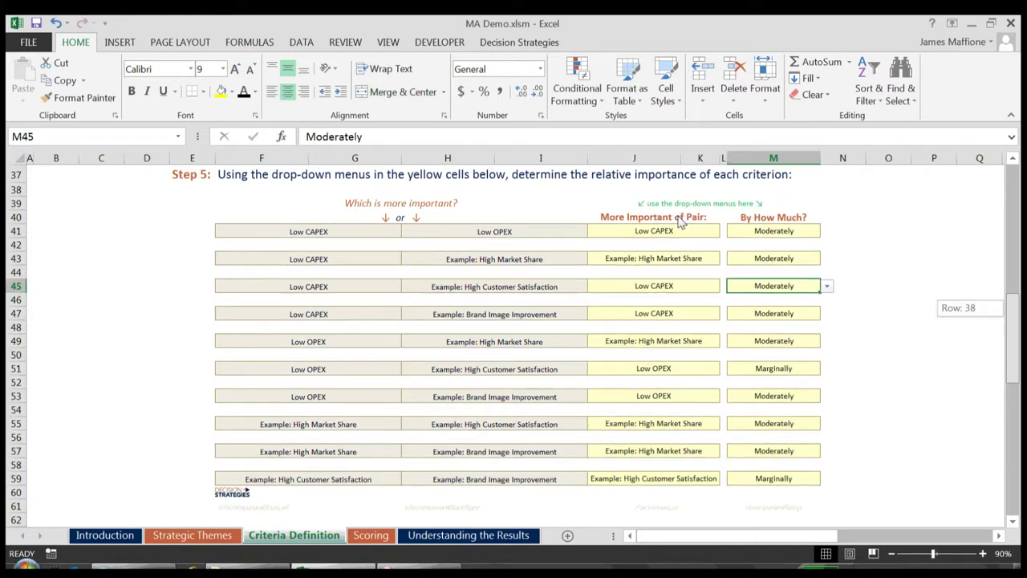
Step: Run the Step 6 Check Logic / Update Weights function for the criteria and dismiss its message
scroll(680, 223, down, 6)
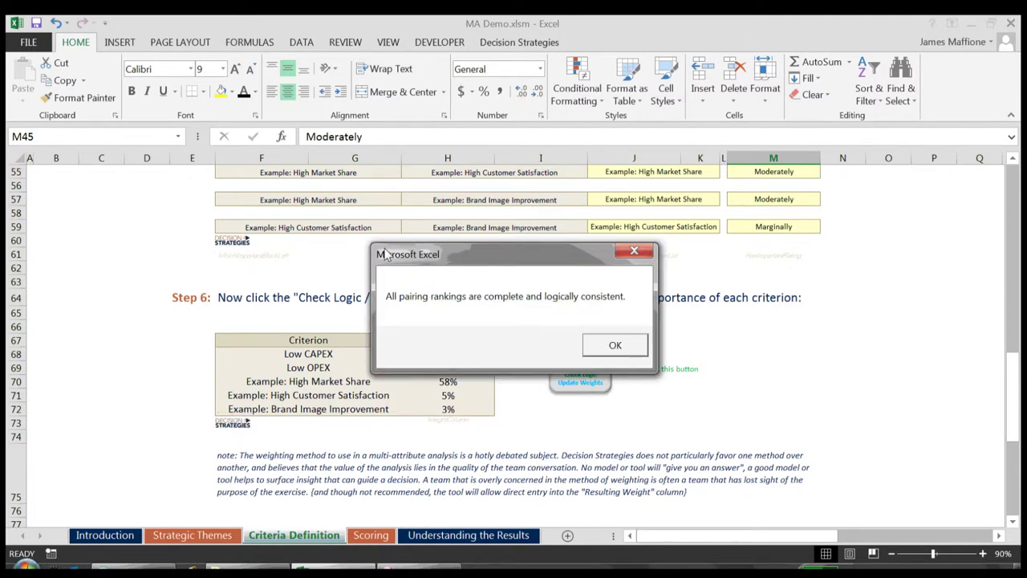
key(Return)
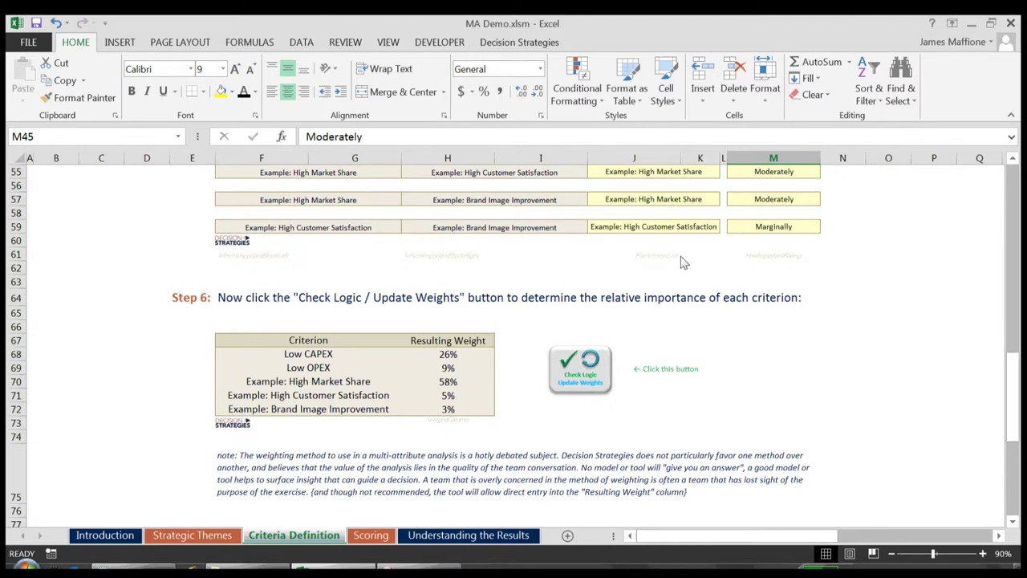
Step: Go to the Scoring sheet's Step 7 table and select the Low CAPEX score cell for Go Big
scroll(684, 265, down, 5)
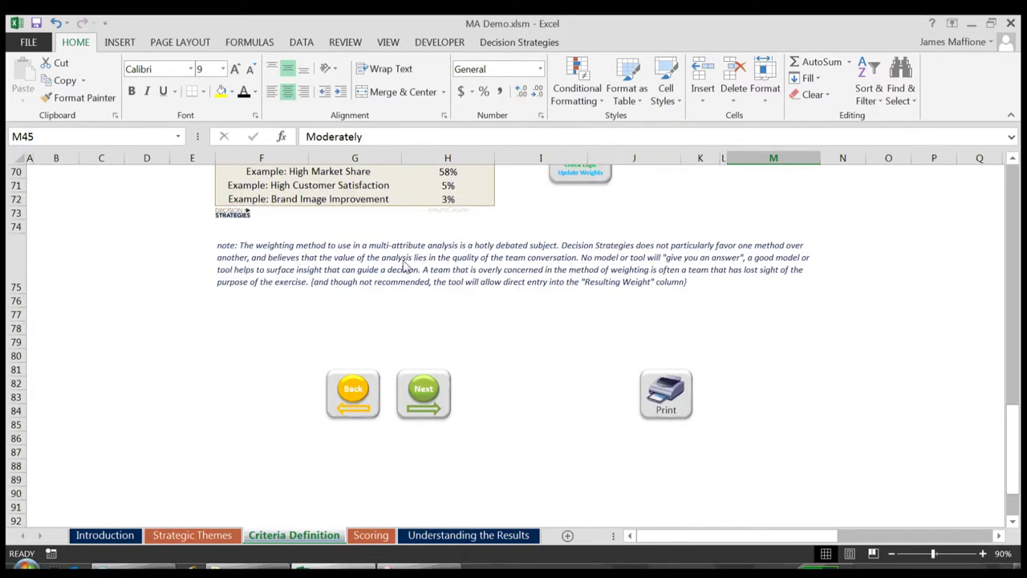
key(ctrl+Page_Down)
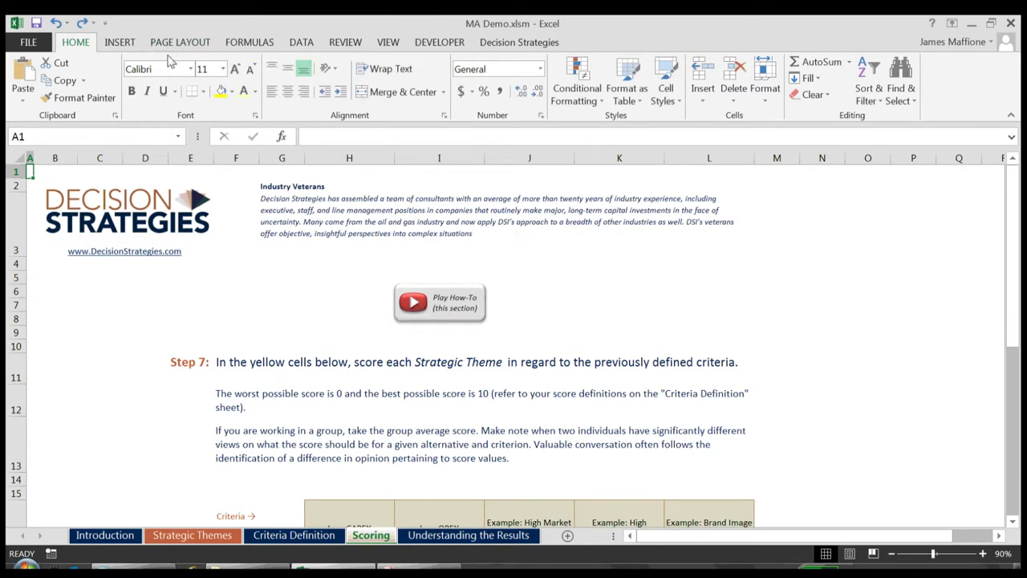
scroll(678, 146, down, 5)
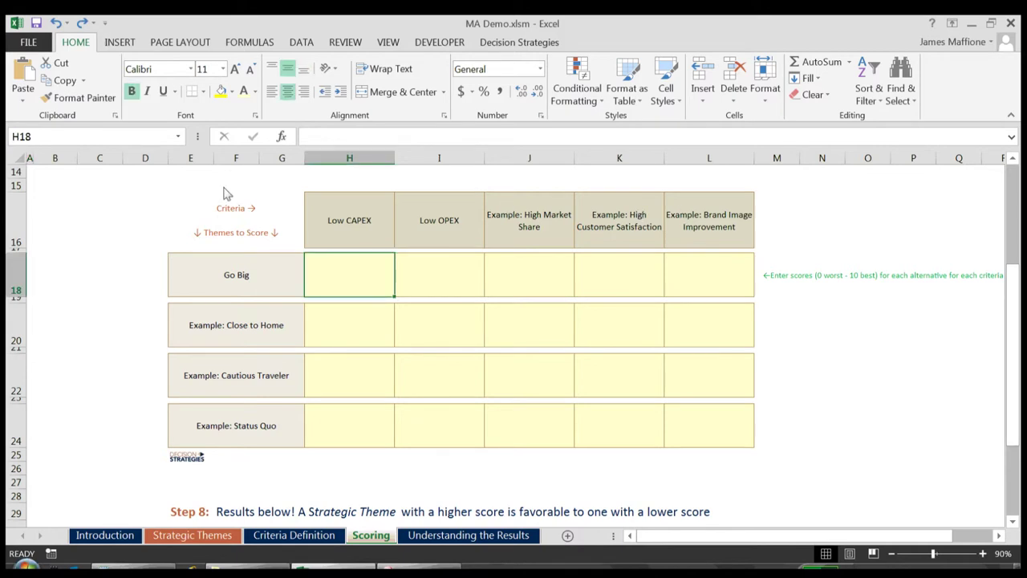
Step: Score Go Big 3 for Low CAPEX, 5 for Low OPEX, 8 for High Market Share, 7 for High Customer Satisfaction and 7 for Brand Image Improvement
text(3)
key(Tab)
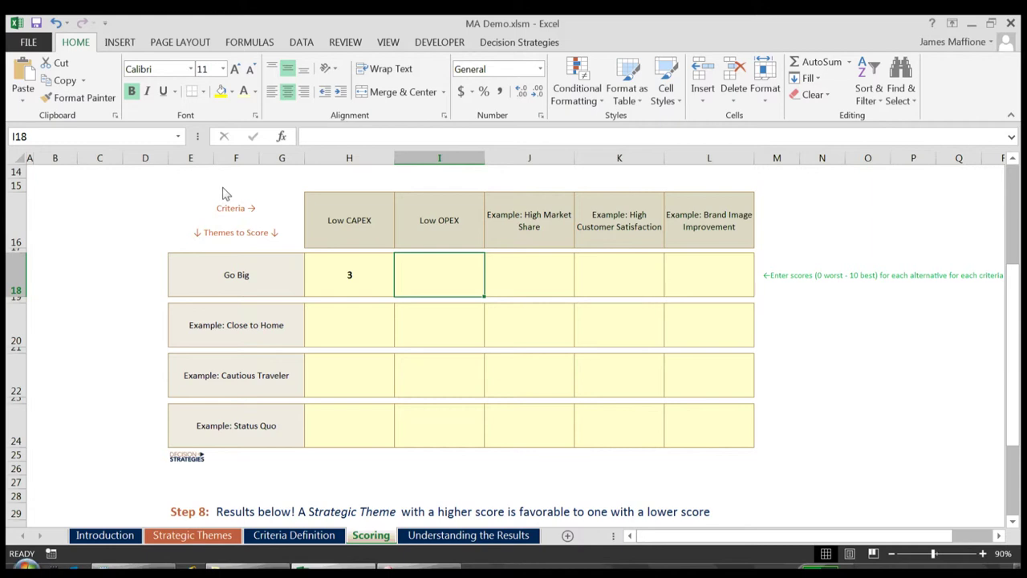
text(5)
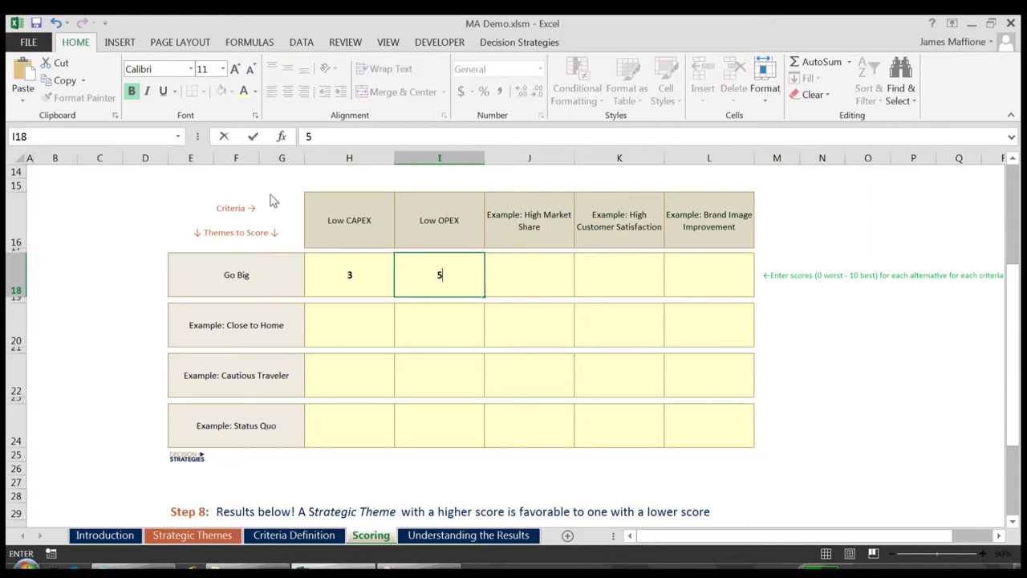
key(Tab)
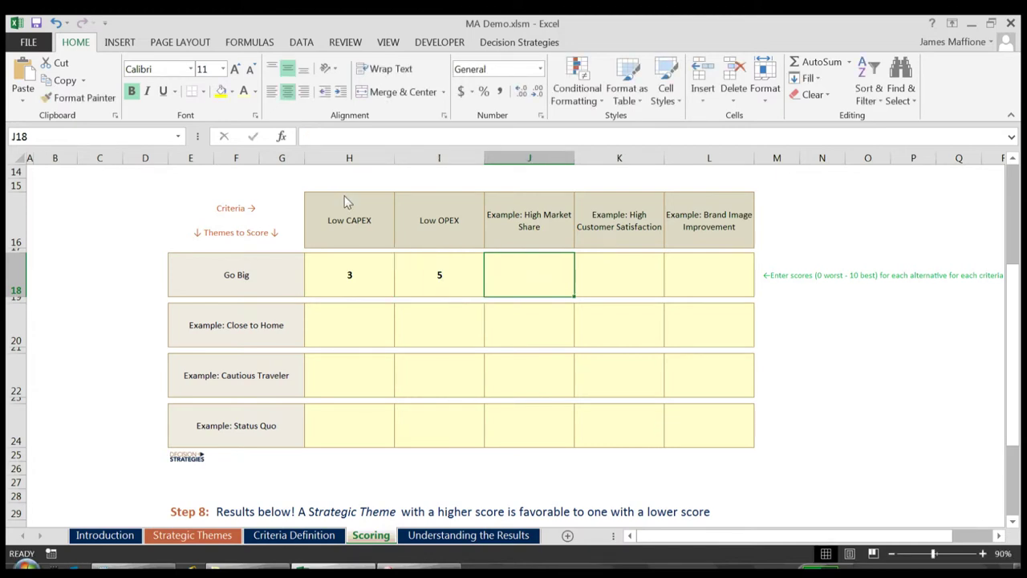
text(8)
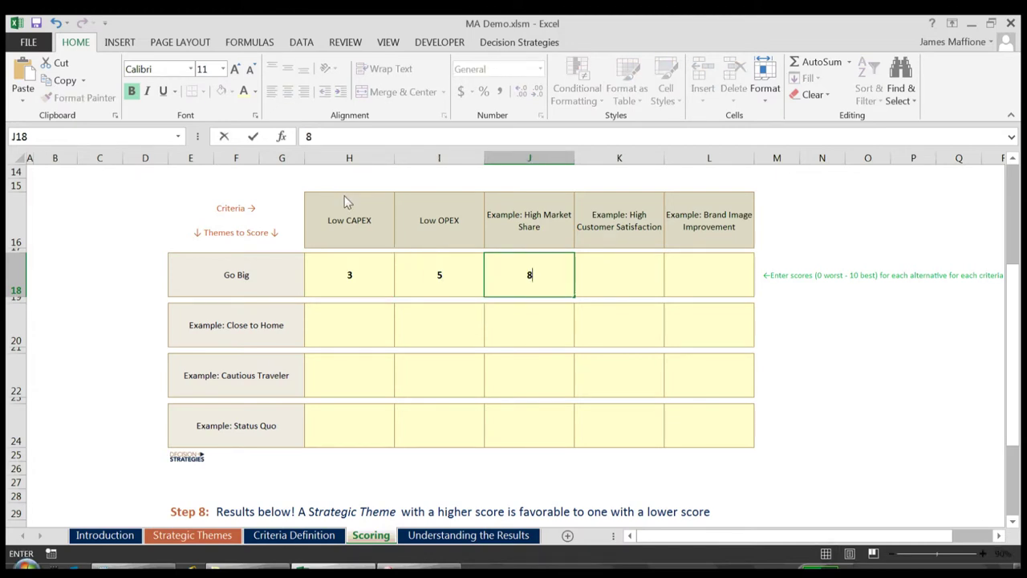
key(Tab)
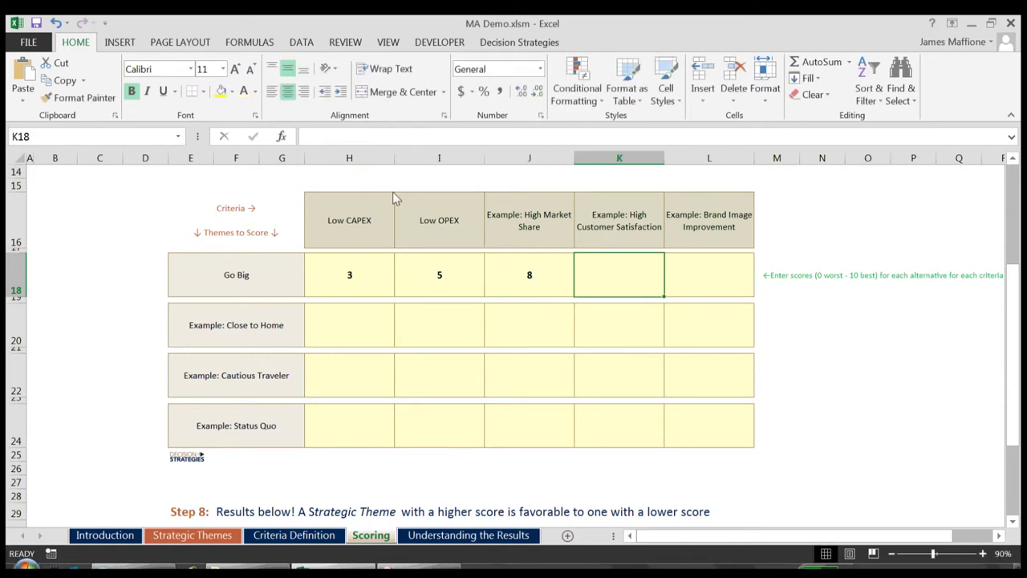
text(7)
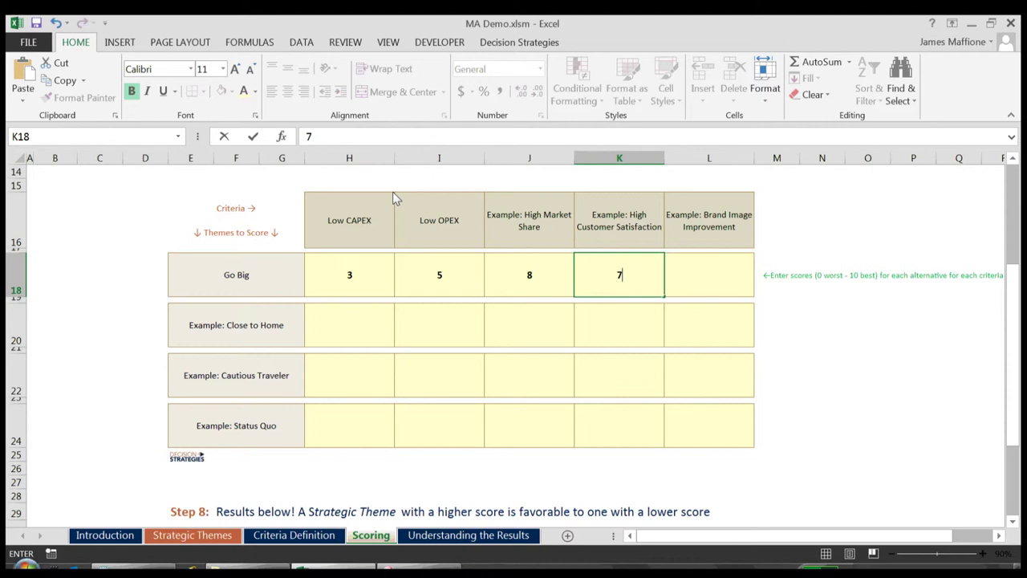
key(Tab)
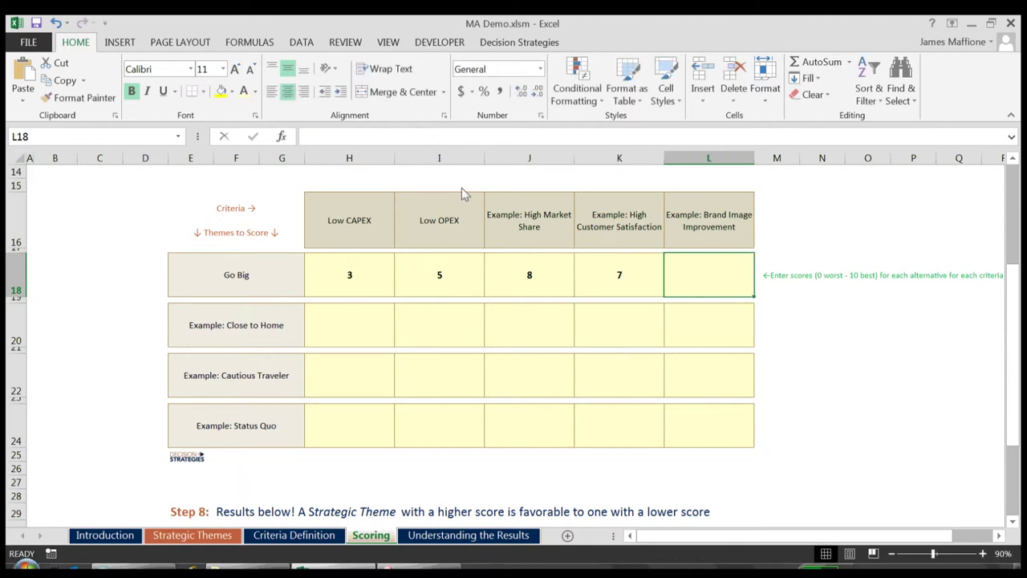
text(7)
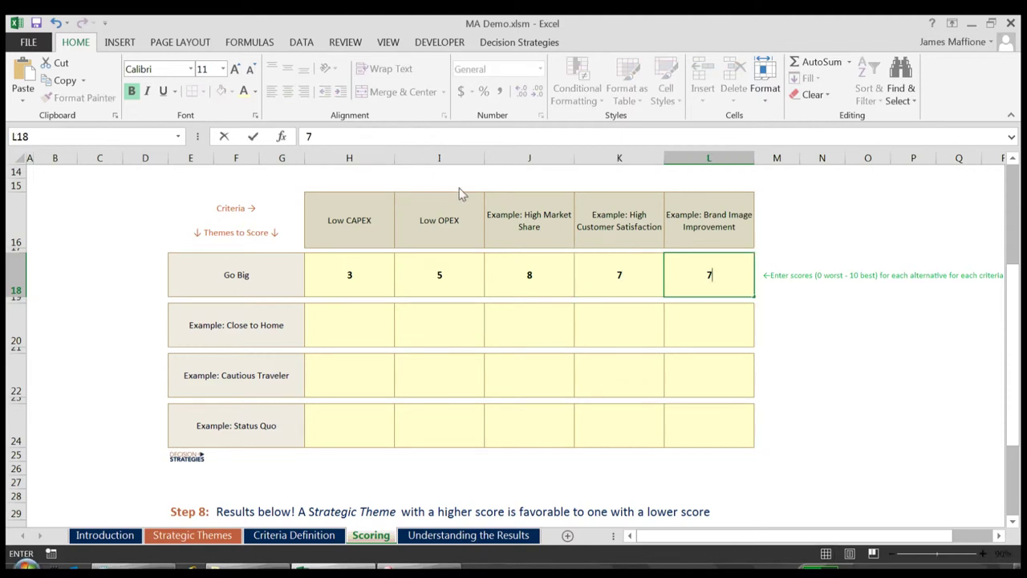
key(Return)
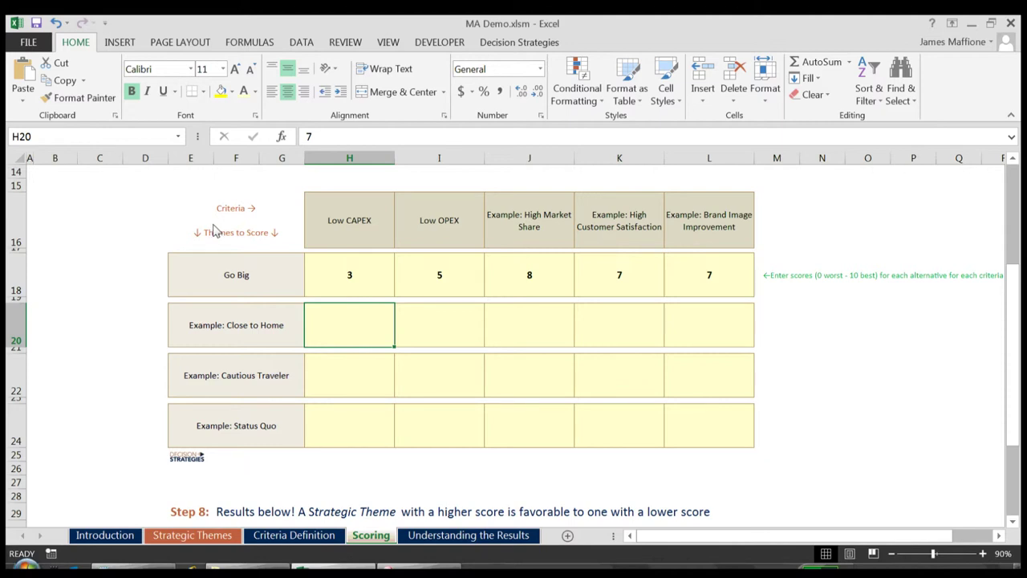
Step: Change the font color to black in the score cells of the remaining three themes, H20:L24, to reveal their prefilled scores
drag(349, 324, 529, 325)
key(shift+Right)
key(shift+Down)
key(shift+Down)
key(shift+Down)
key(shift+Down)
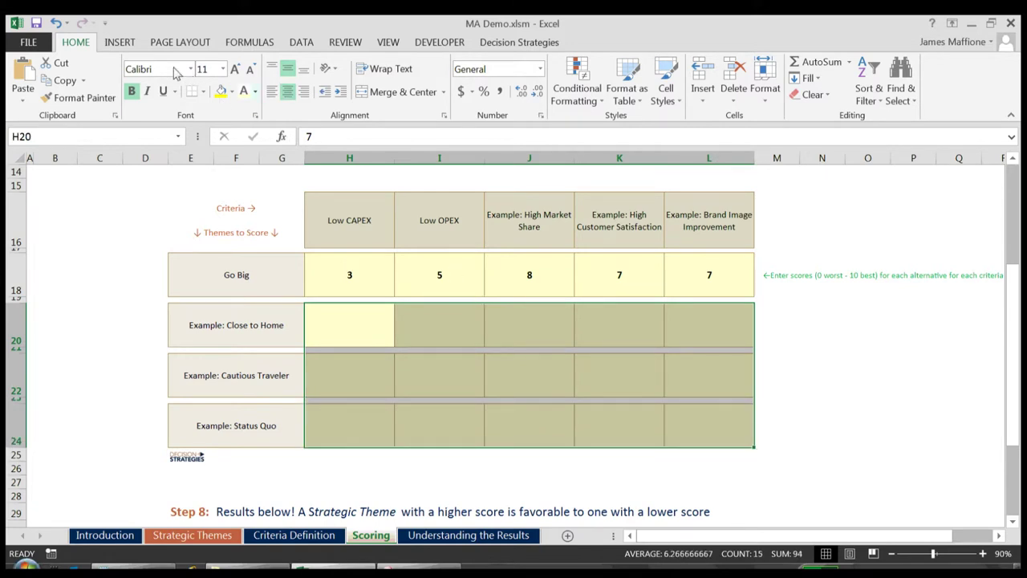
key(alt+h)
key(f)
key(c)
key(Return)
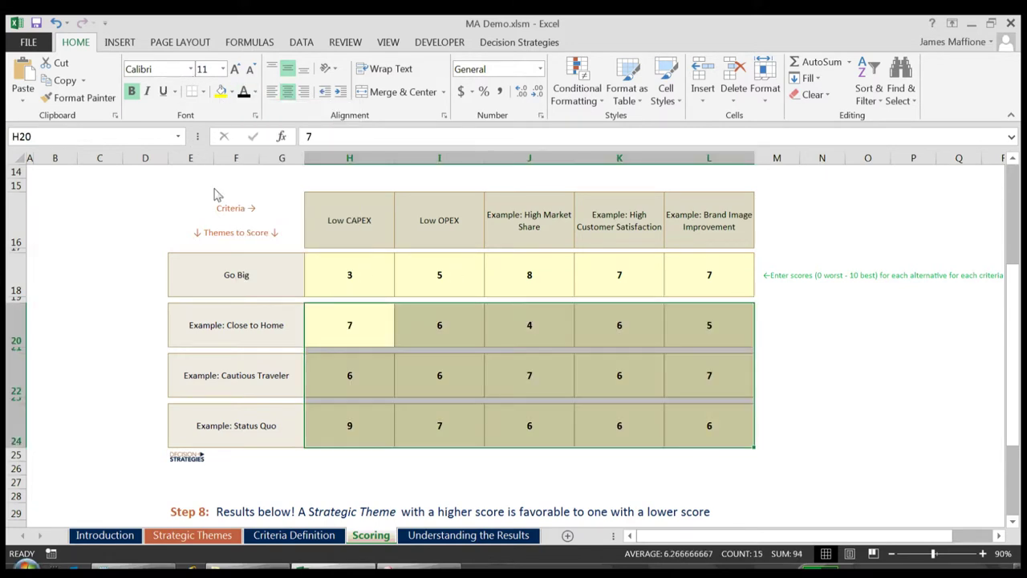
key(shift+BackSpace)
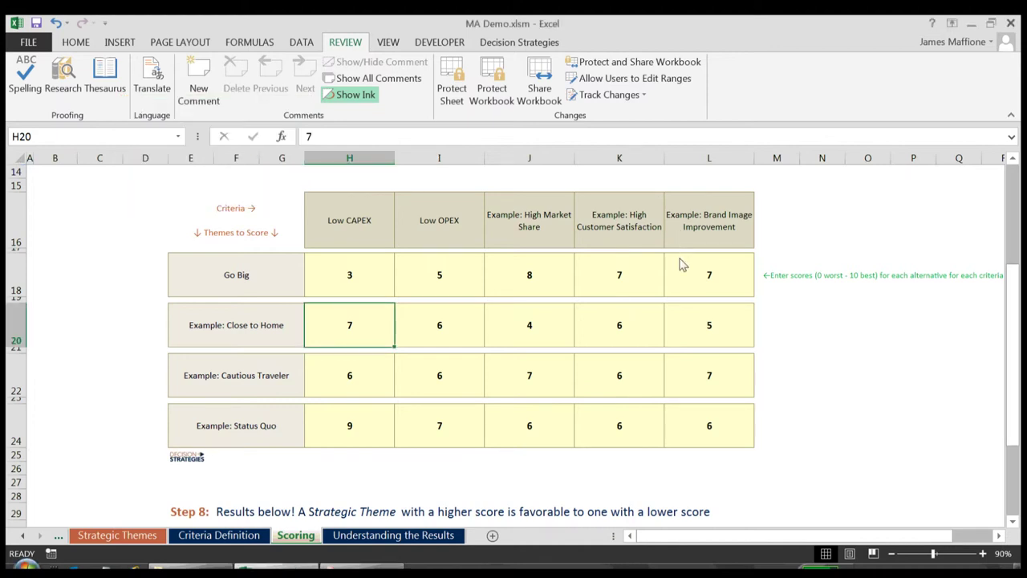
Step: View the Step 8 theme scores and ranks, and open the linked Understanding the Results sheet
scroll(680, 289, down, 3)
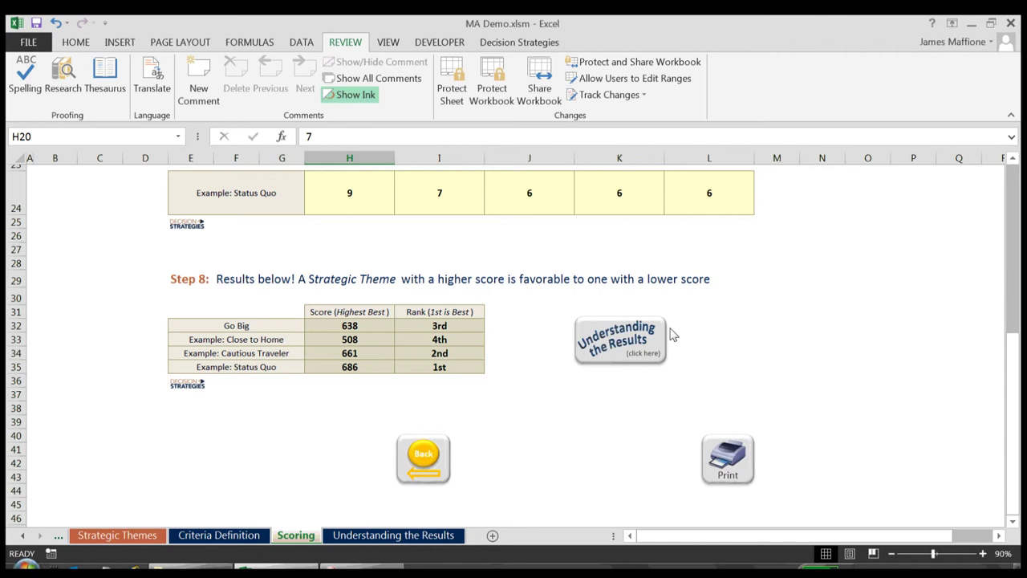
click(662, 336)
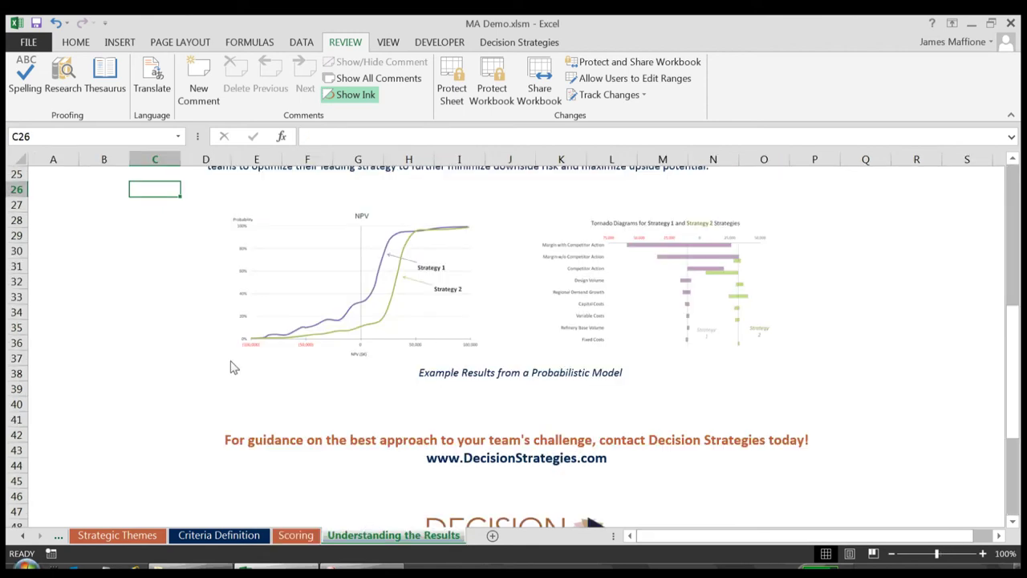